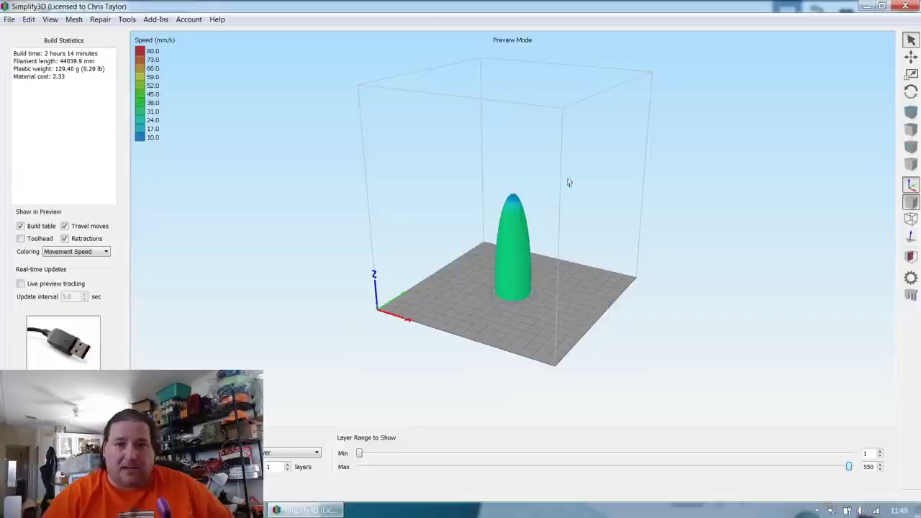
# Step: Examine the tip of the sliced nose-shaped model in the print preview, then switch to the Tinkercad design
pyautogui.scroll(-4, 566, 267)
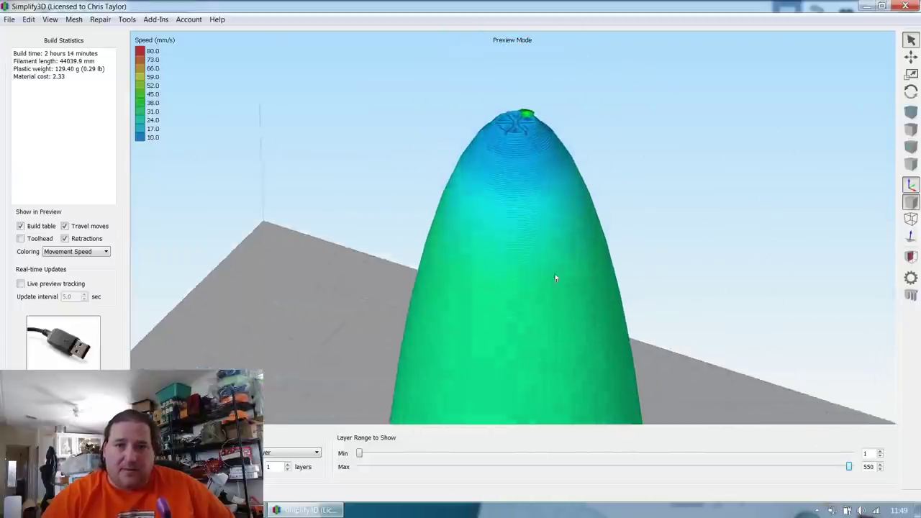
pyautogui.moveTo(555, 274); pyautogui.dragTo(550, 289)
pyautogui.scroll(3, 579, 139)
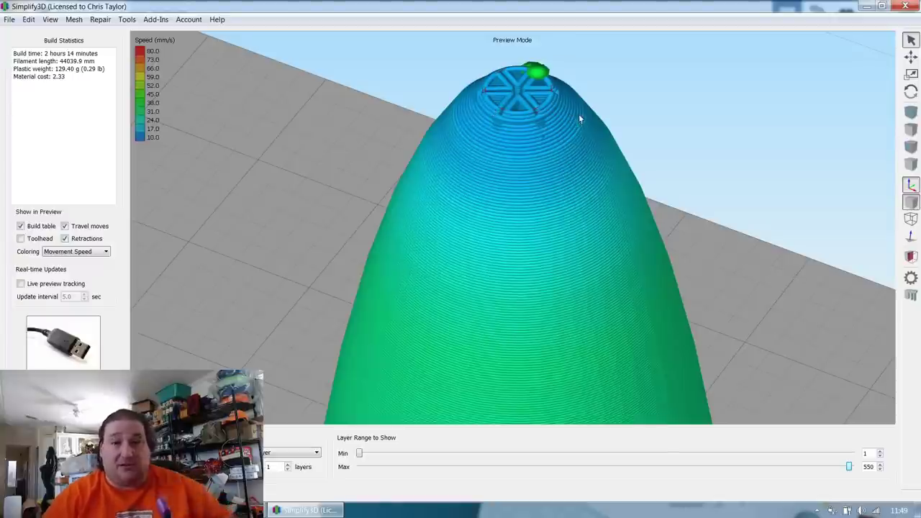
pyautogui.scroll(-3, 638, 127)
pyautogui.scroll(2, 652, 111)
pyautogui.scroll(-5, 658, 181)
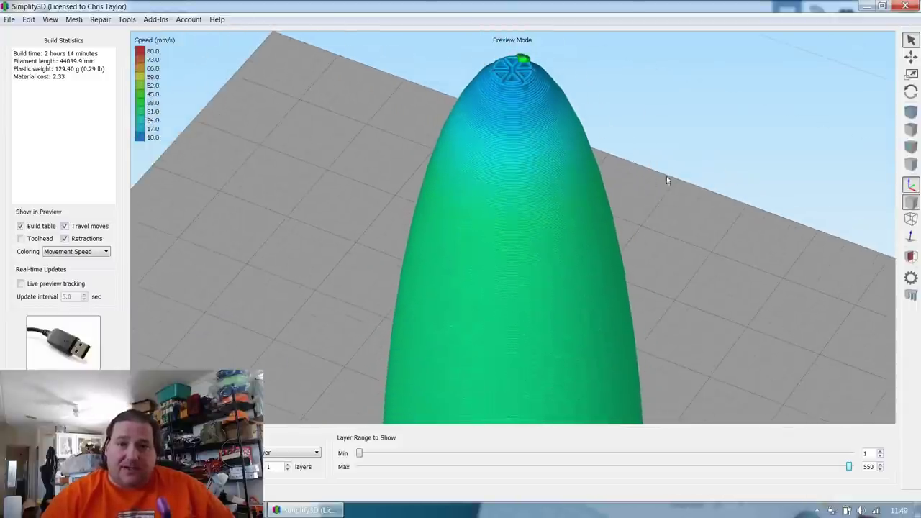
pyautogui.moveTo(648, 277); pyautogui.dragTo(868, 349)
pyautogui.moveTo(850, 468); pyautogui.dragTo(876, 504)
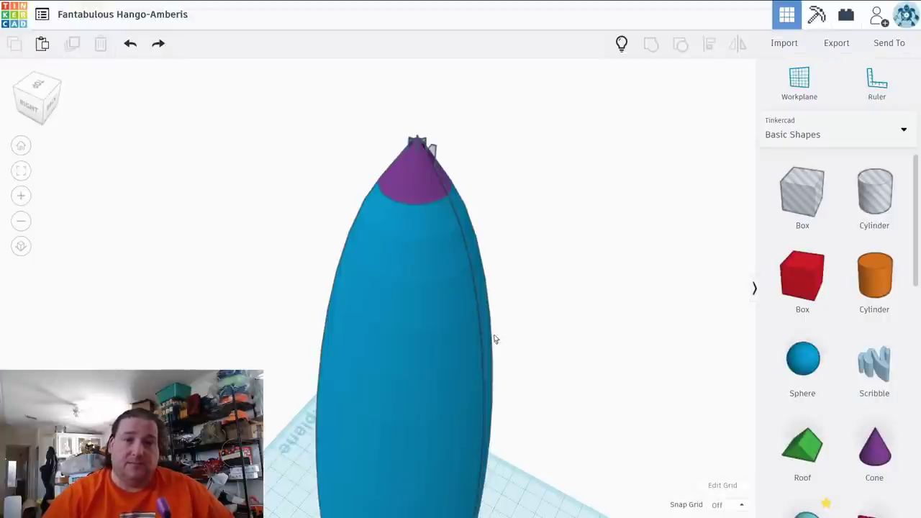
# Step: Place a solid red box on the workplane in front of the blue body
pyautogui.scroll(-5, 504, 432)
pyautogui.moveTo(524, 469); pyautogui.dragTo(499, 196, button='right')
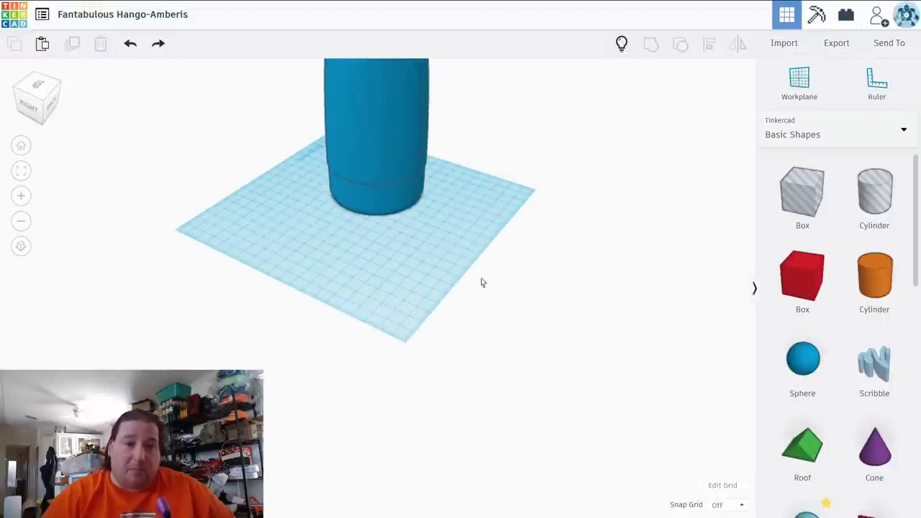
pyautogui.moveTo(805, 285); pyautogui.dragTo(389, 286)
pyautogui.click(424, 274)
pyautogui.scroll(5, 424, 276)
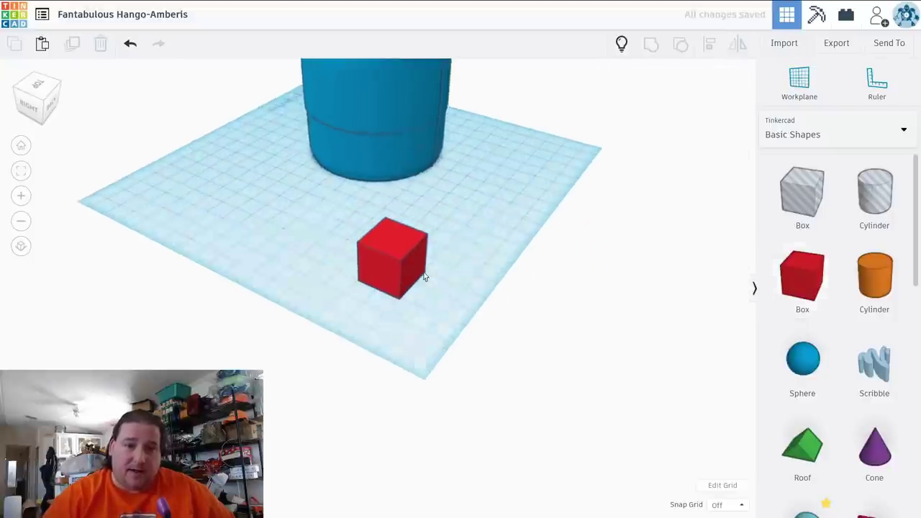
pyautogui.moveTo(481, 274); pyautogui.dragTo(407, 290, button='right')
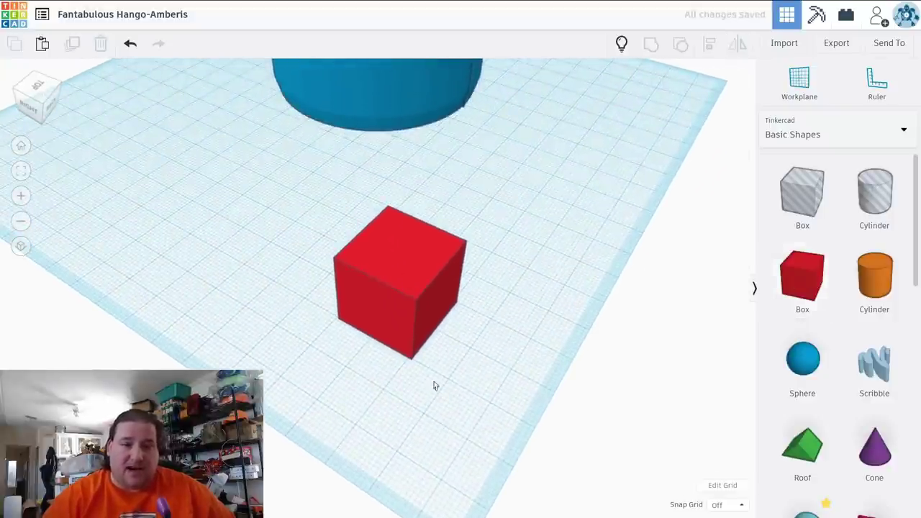
# Step: Set the red box's base dimensions to 40 by 40 mm
pyautogui.click(411, 349)
pyautogui.click(321, 407)
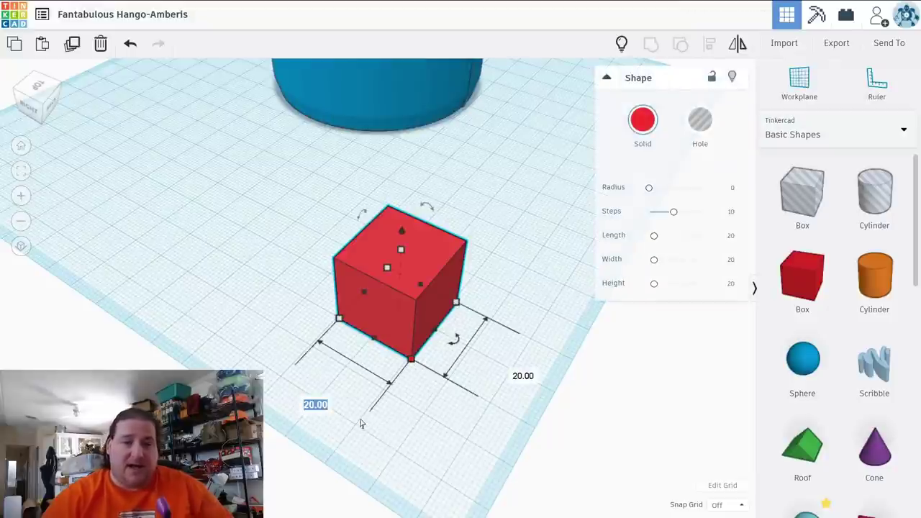
pyautogui.write('40')
pyautogui.press('Tab')
pyautogui.write('40')
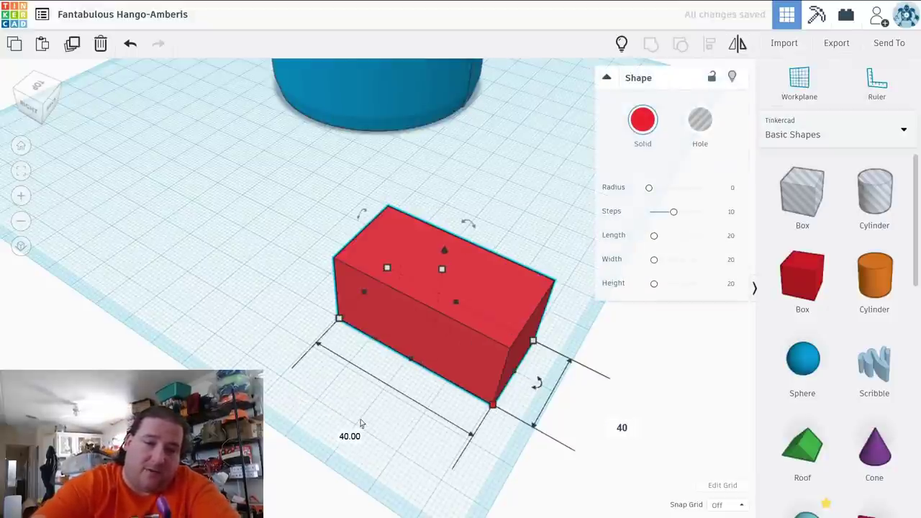
pyautogui.press('Tab')
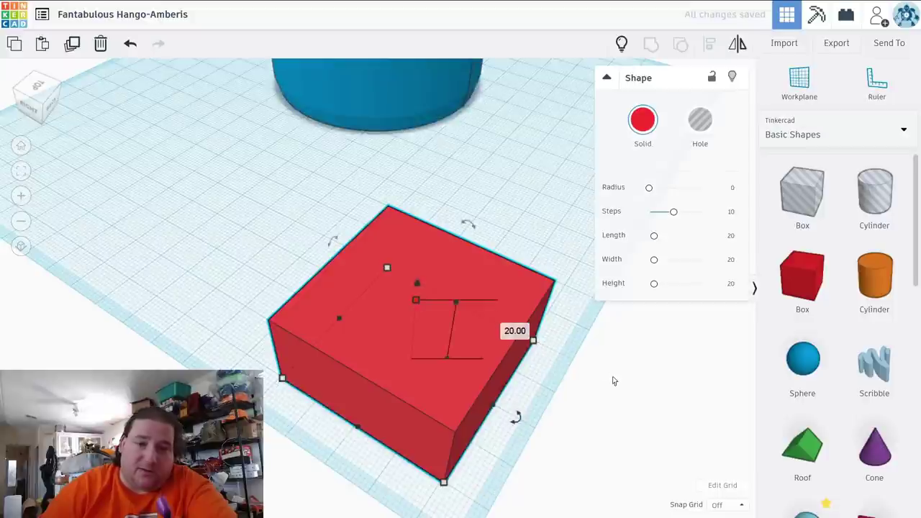
pyautogui.click(614, 381)
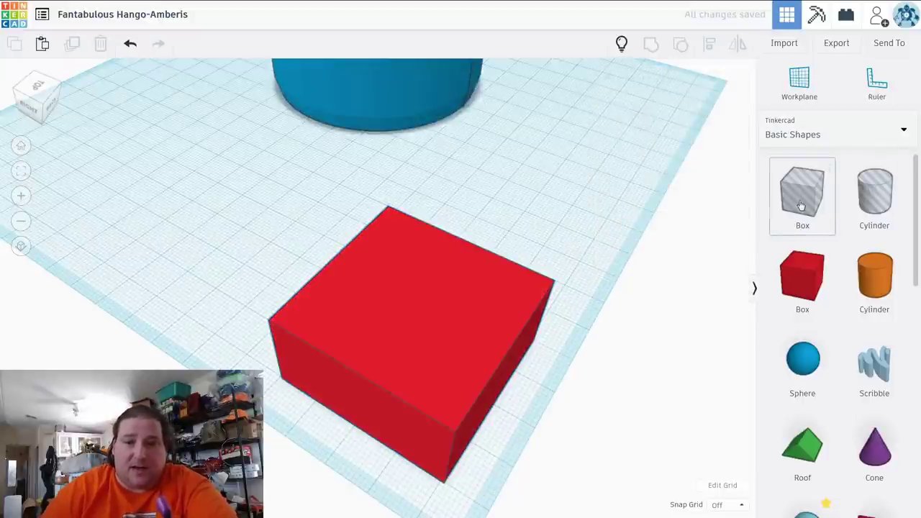
# Step: Place a box-shaped hole inside the red box and raise its underside to 0.60 mm above the workplane
pyautogui.moveTo(801, 206); pyautogui.dragTo(367, 366)
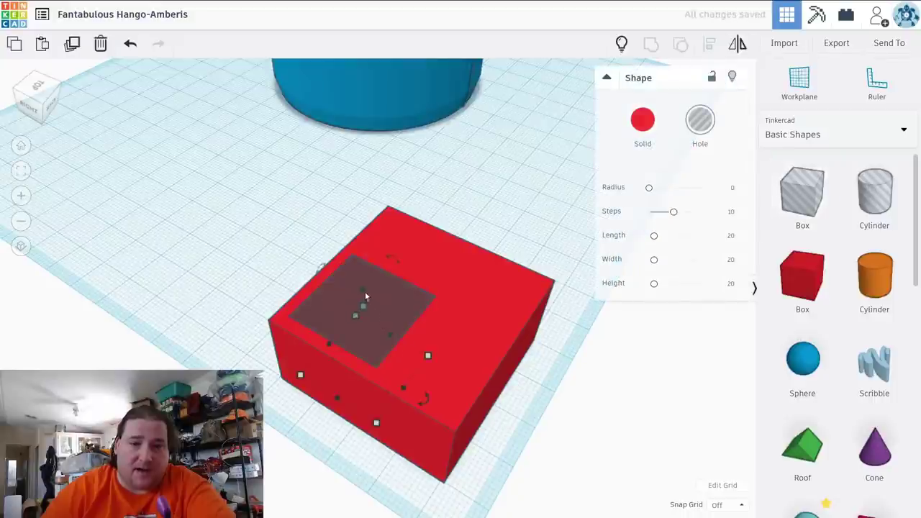
pyautogui.moveTo(363, 293); pyautogui.dragTo(366, 290)
pyautogui.click(532, 351)
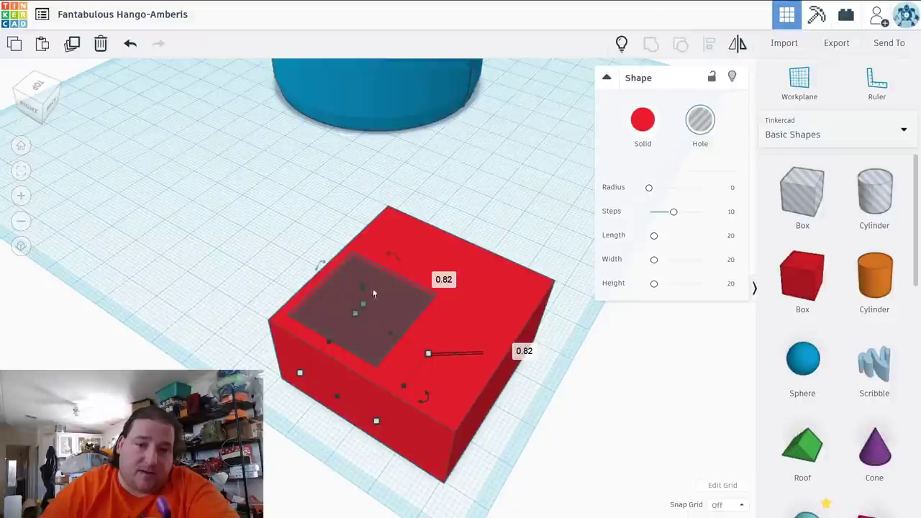
pyautogui.click(533, 358)
pyautogui.click(334, 311)
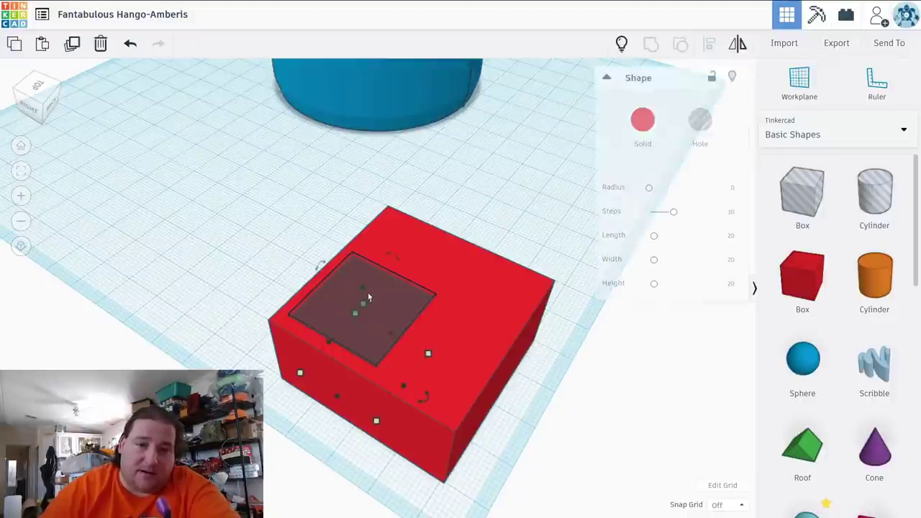
pyautogui.moveTo(364, 289); pyautogui.dragTo(363, 278)
pyautogui.click(535, 349)
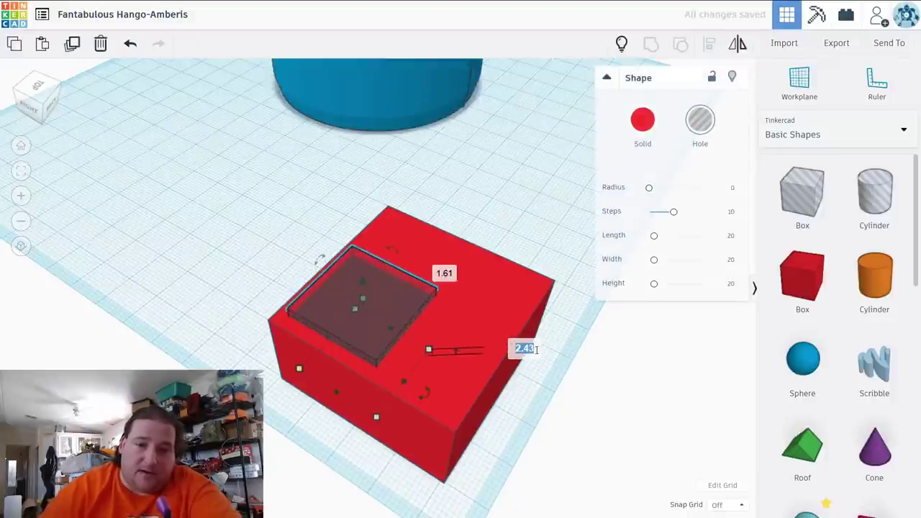
pyautogui.write('0.60')
pyautogui.press('Return')
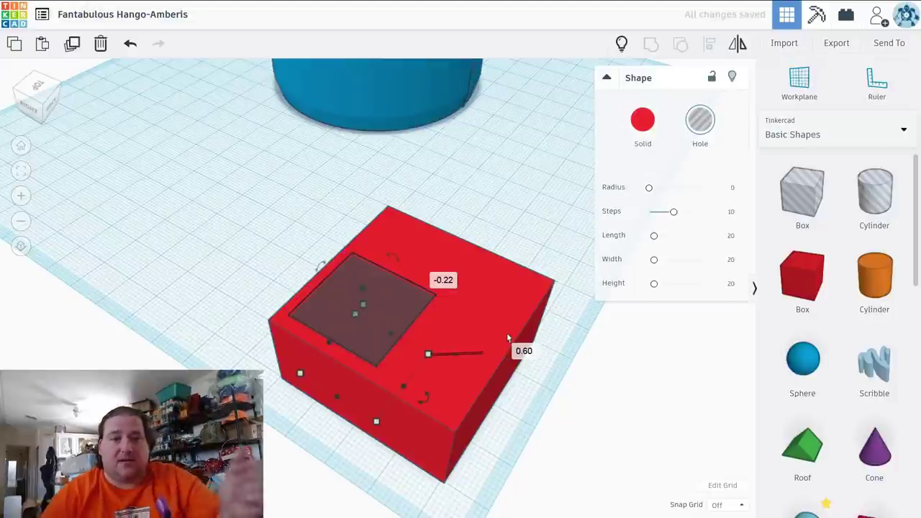
# Step: Set the hole's base dimensions to 30 by 30 mm
pyautogui.click(468, 372)
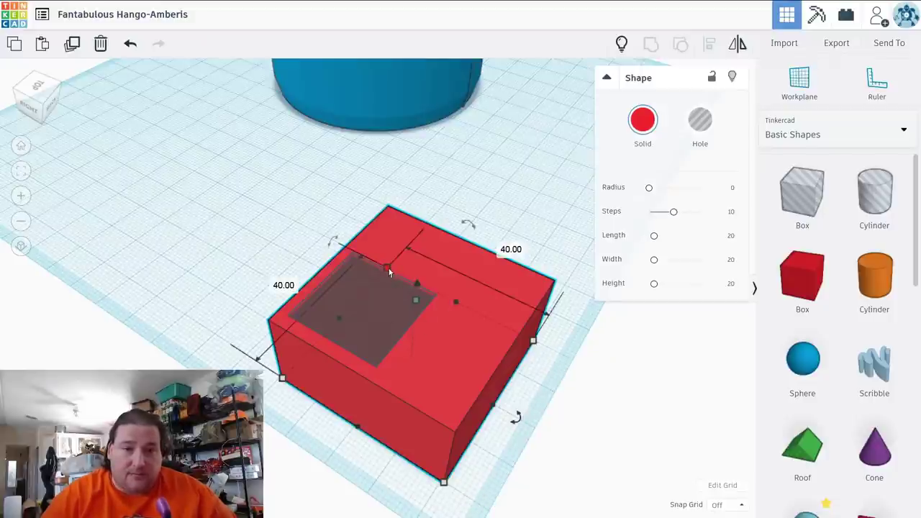
pyautogui.click(386, 314)
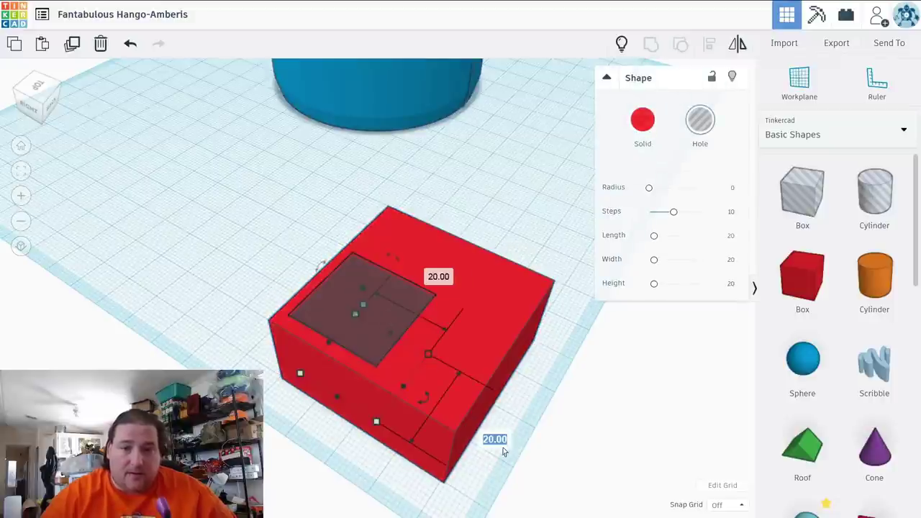
pyautogui.write('30')
pyautogui.press('Return')
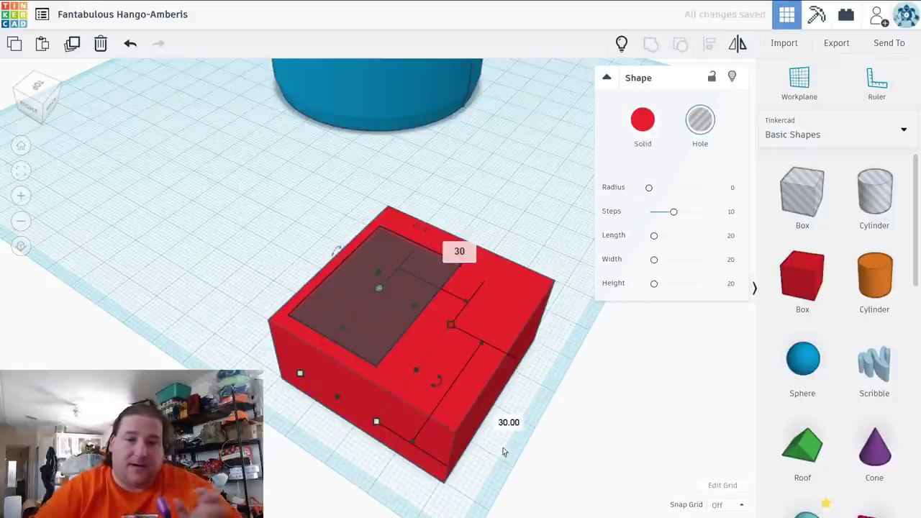
pyautogui.press('Return')
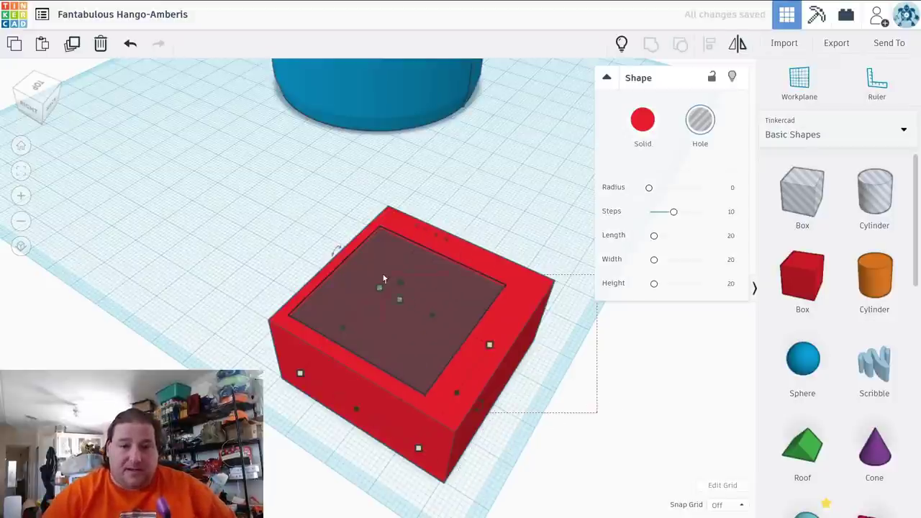
# Step: Align the hole with the red box so that it is centred in both horizontal directions
pyautogui.keyDown('shift'); pyautogui.click(440, 279); pyautogui.keyUp('shift')
pyautogui.click(710, 47)
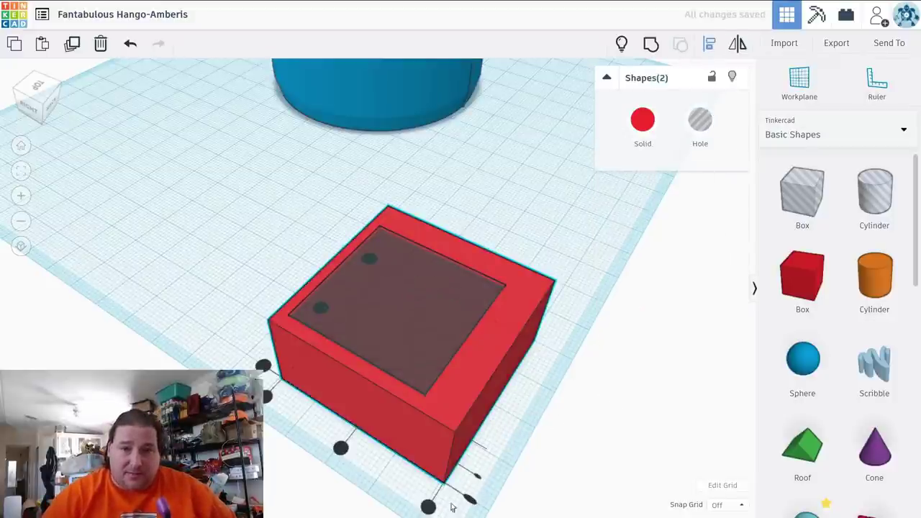
pyautogui.click(341, 448)
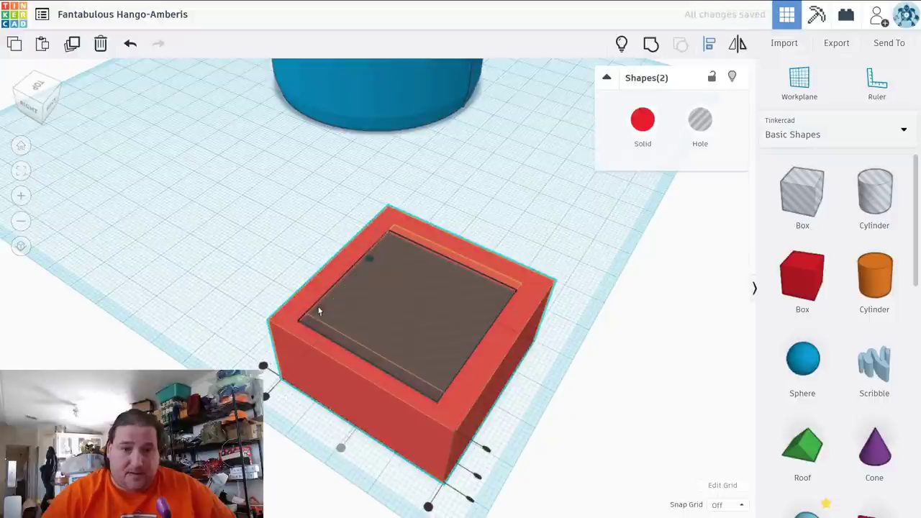
pyautogui.click(550, 398)
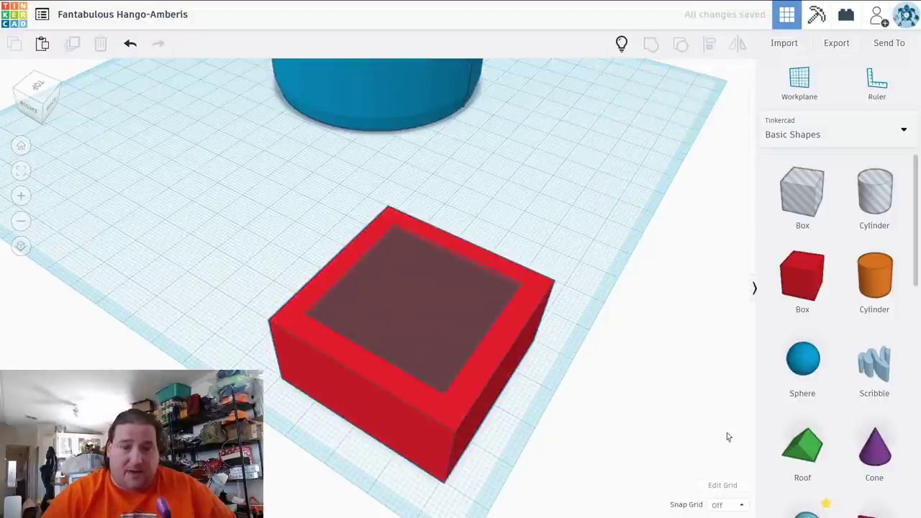
# Step: Group the red box with the hole to cut out its interior
pyautogui.moveTo(654, 422)
pyautogui.mouseDown(button='right')
pyautogui.moveTo(580, 428)
pyautogui.moveTo(654, 429)
pyautogui.mouseUp(button='right')
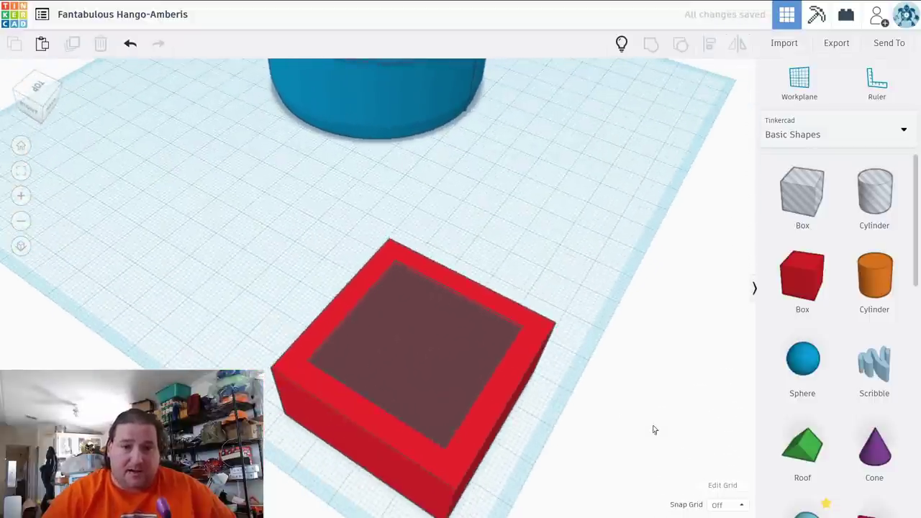
pyautogui.click(465, 331)
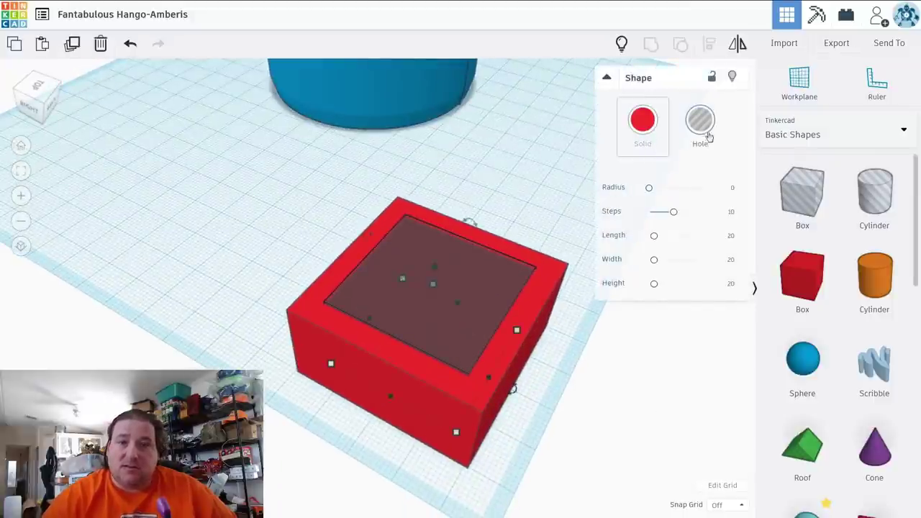
pyautogui.moveTo(568, 196); pyautogui.dragTo(277, 479)
pyautogui.click(651, 45)
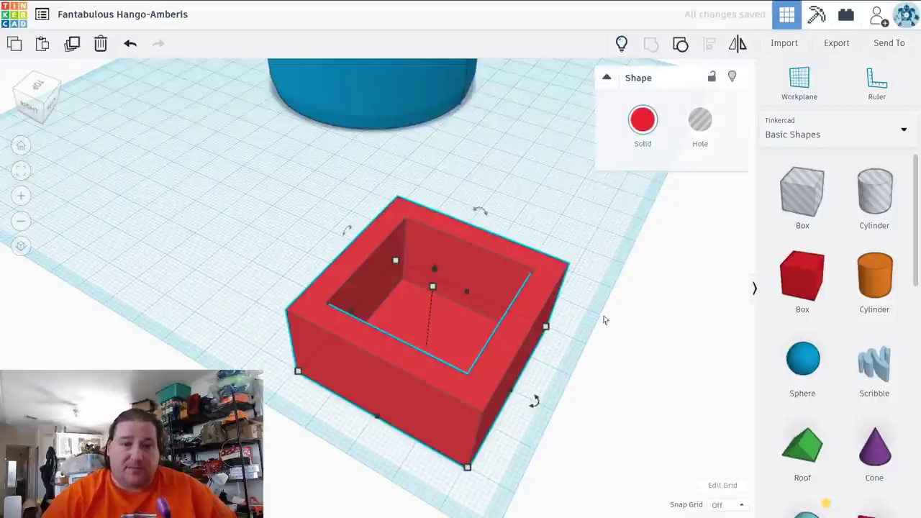
pyautogui.click(618, 360)
# Step: Place a second box-shaped hole beside the hollow red box, trying a 45° rotation and undoing it
pyautogui.moveTo(619, 360); pyautogui.dragTo(605, 396, button='right')
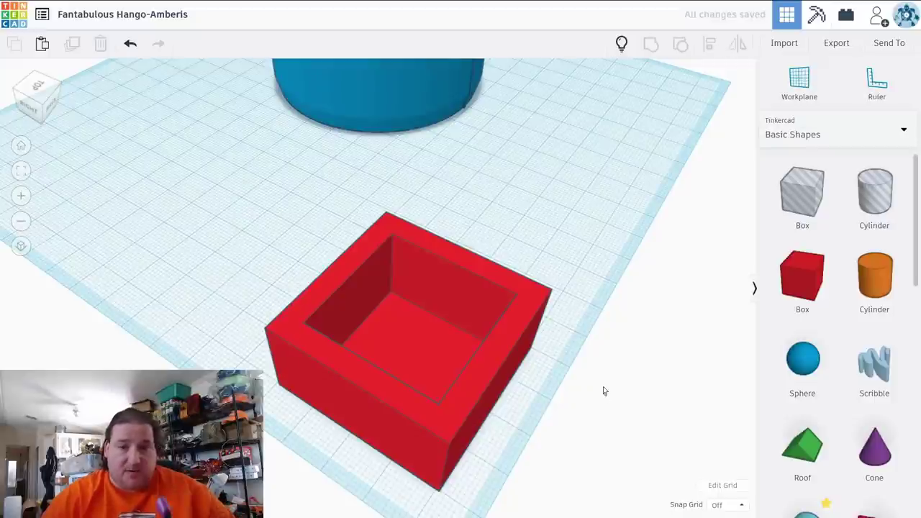
pyautogui.moveTo(567, 389); pyautogui.dragTo(572, 342, button='right')
pyautogui.moveTo(781, 194); pyautogui.dragTo(585, 340)
pyautogui.moveTo(555, 374); pyautogui.dragTo(682, 395)
pyautogui.scroll(-5, 658, 384)
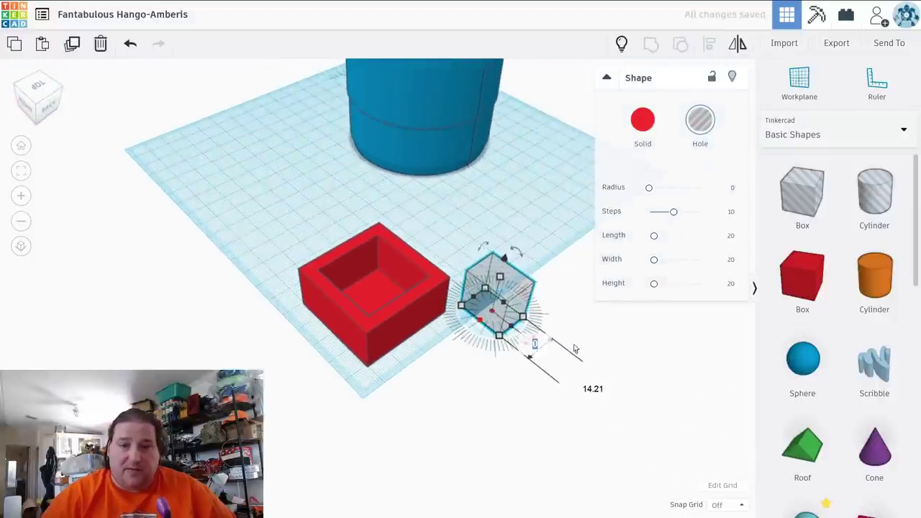
pyautogui.moveTo(527, 345); pyautogui.dragTo(492, 386)
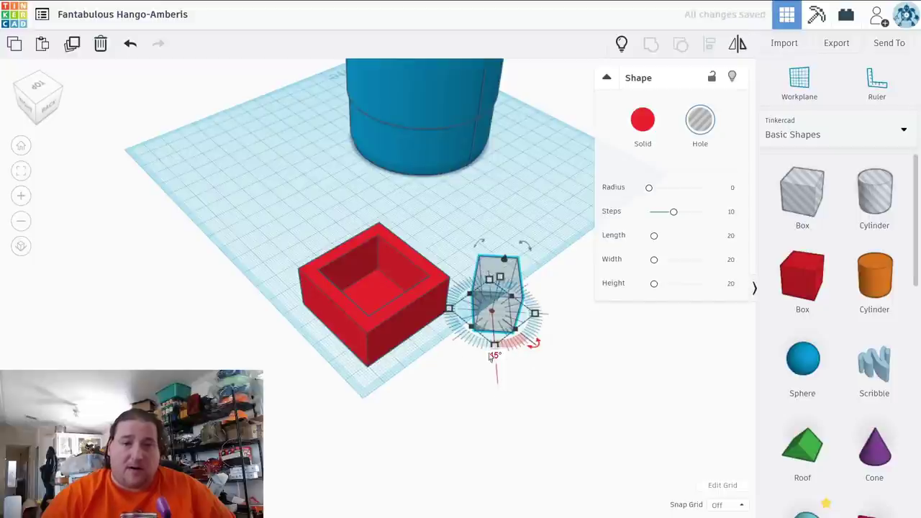
pyautogui.click(130, 45)
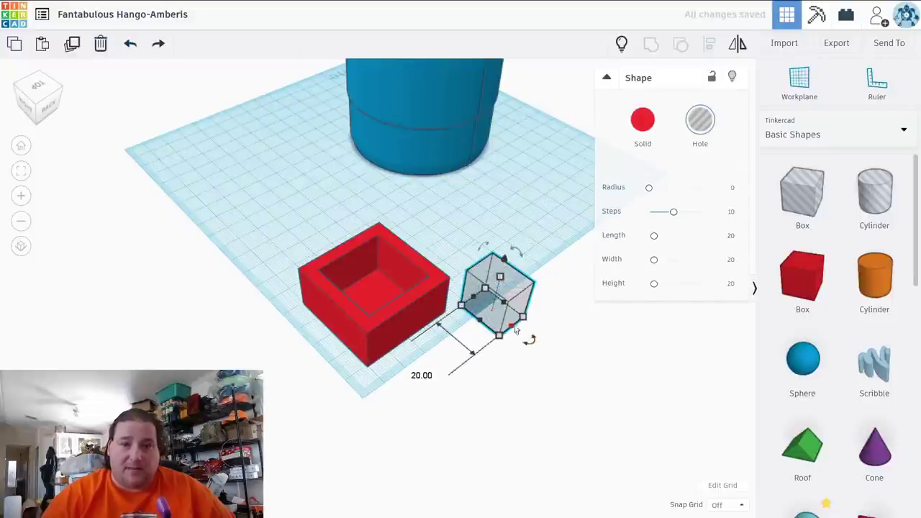
# Step: Stretch the second hole to about 77 mm long and make it taller, undoing a trial rotation
pyautogui.moveTo(516, 330); pyautogui.dragTo(633, 439)
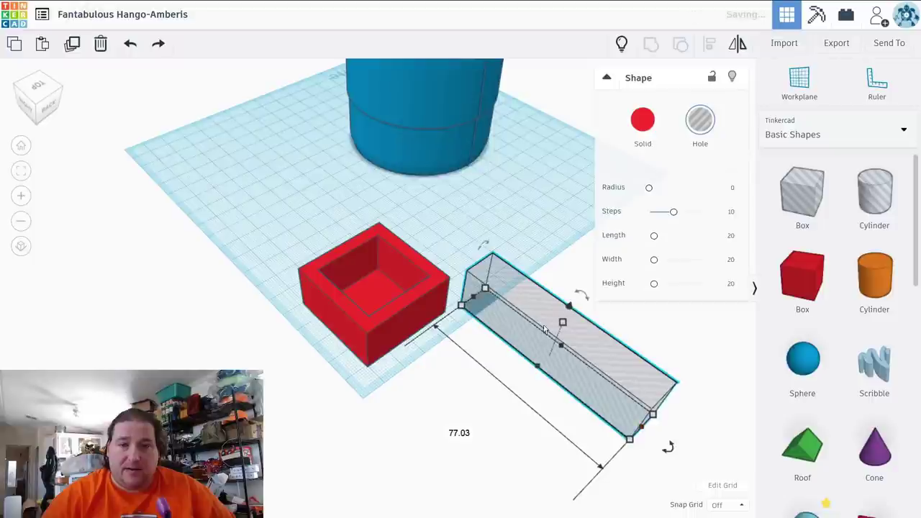
pyautogui.moveTo(562, 326); pyautogui.dragTo(582, 272)
pyautogui.moveTo(663, 444); pyautogui.dragTo(618, 466)
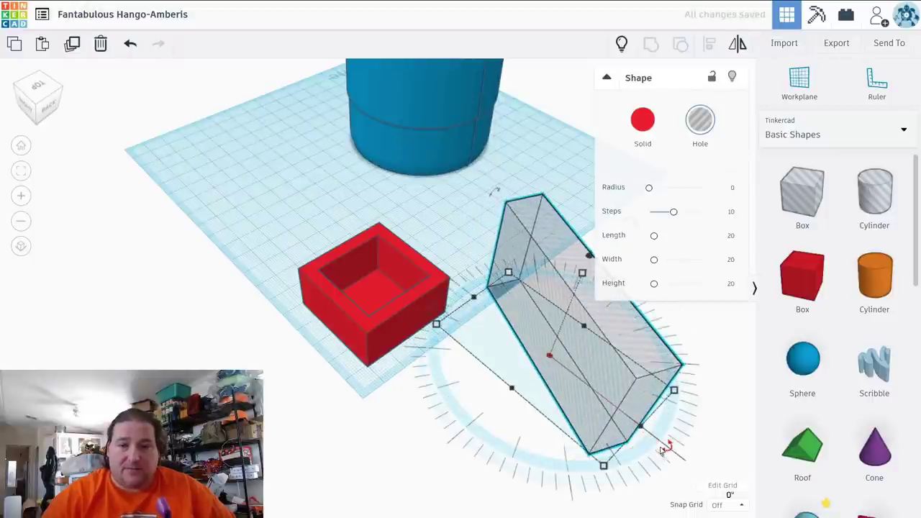
pyautogui.click(129, 44)
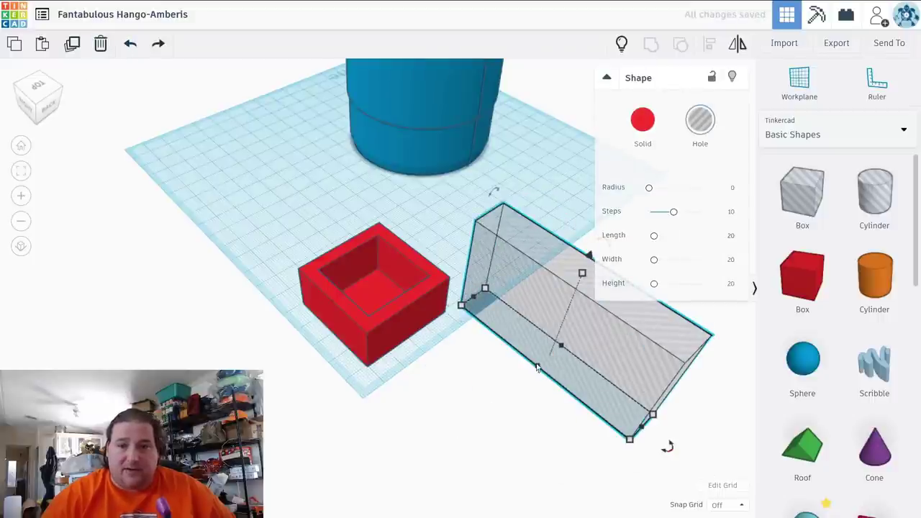
# Step: Set the second hole's thickness to 0.1 mm and rotate it about the vertical axis to stand diagonally to the red box
pyautogui.moveTo(536, 368); pyautogui.dragTo(548, 362)
pyautogui.scroll(-3, 612, 411)
pyautogui.click(599, 421)
pyautogui.write('0')
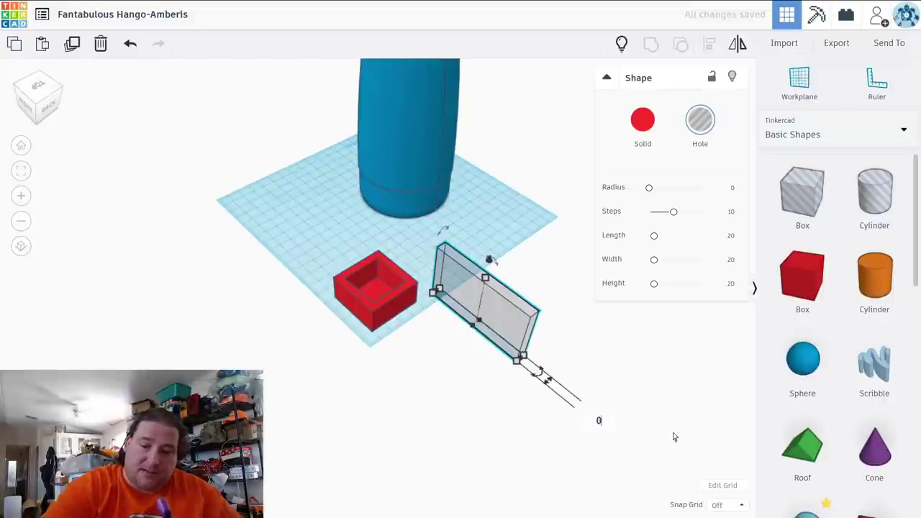
pyautogui.write('.1')
pyautogui.press('Return')
pyautogui.moveTo(540, 371); pyautogui.dragTo(545, 396)
pyautogui.click(542, 356)
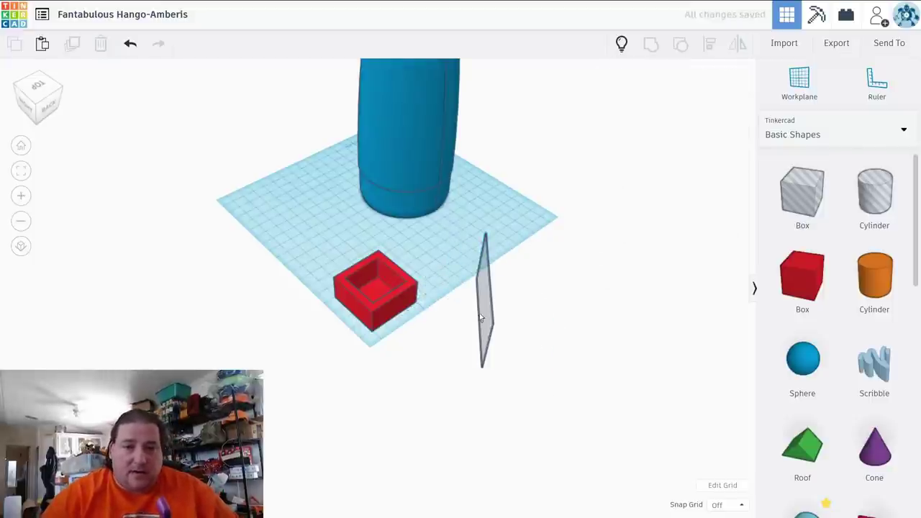
# Step: Move the thin diagonal hole onto the hollow red box and align their centres on the workplane
pyautogui.moveTo(486, 302); pyautogui.dragTo(374, 284)
pyautogui.moveTo(320, 254); pyautogui.dragTo(321, 253)
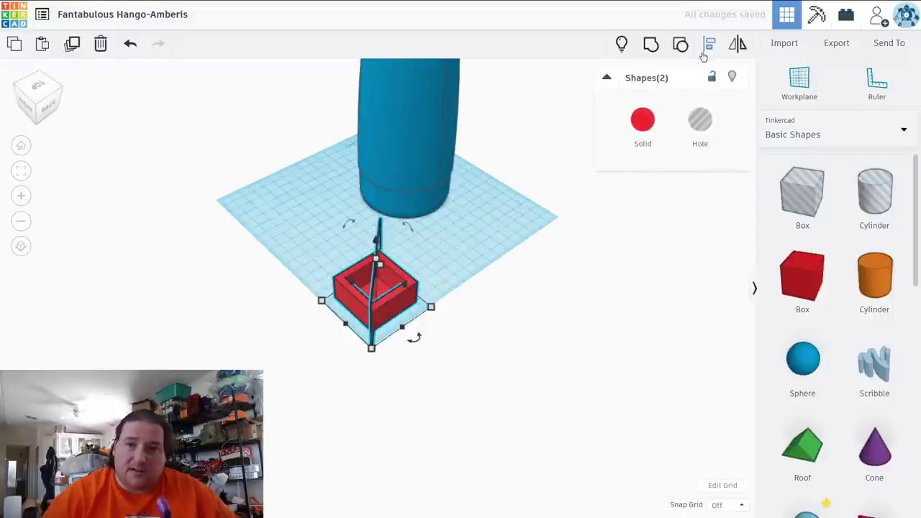
pyautogui.click(705, 49)
pyautogui.click(330, 333)
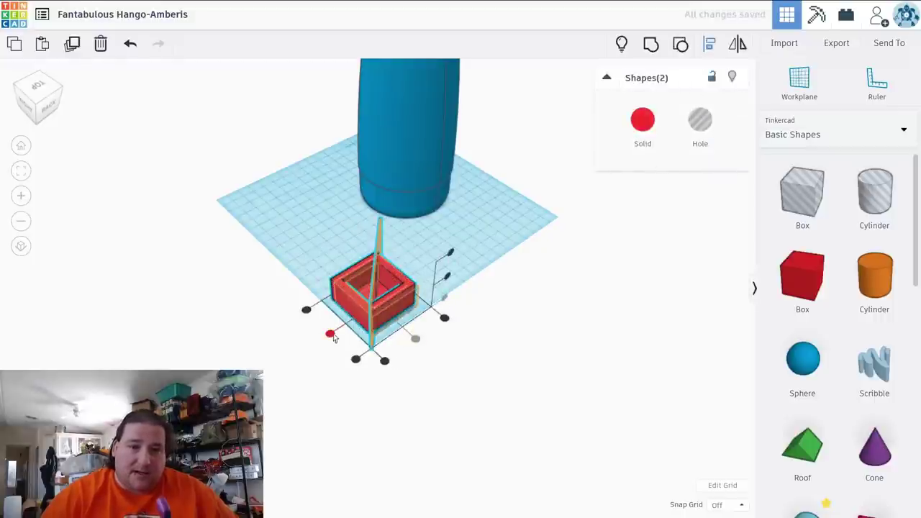
pyautogui.click(434, 391)
# Step: Place the workplane on the thin hole's face and slide the hole about 34 mm along it, out through one box corner
pyautogui.moveTo(434, 392); pyautogui.dragTo(483, 396, button='right')
pyautogui.scroll(2, 512, 377)
pyautogui.scroll(2, 434, 383)
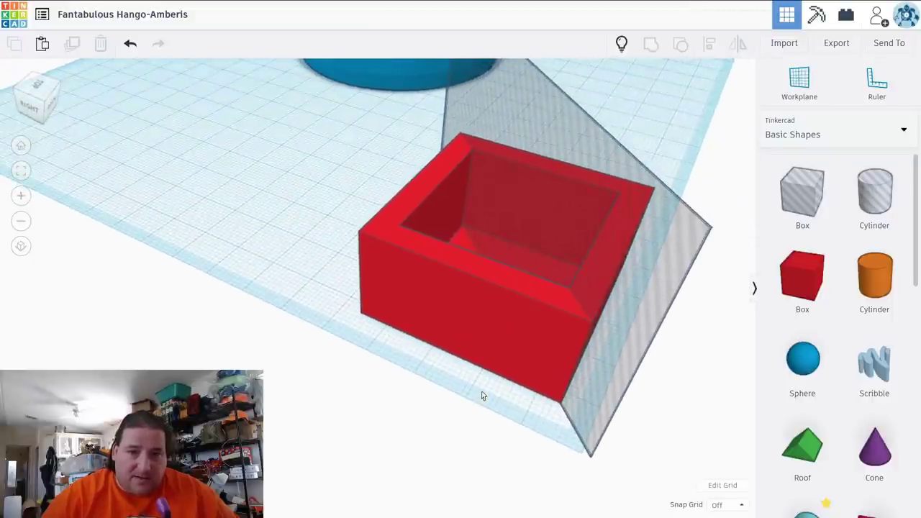
pyautogui.scroll(-4, 499, 396)
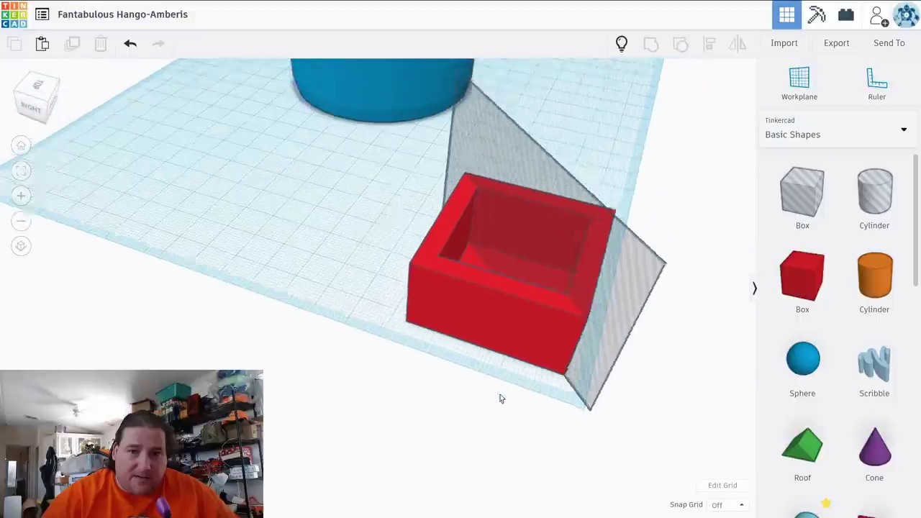
pyautogui.moveTo(633, 338); pyautogui.dragTo(660, 348, button='right')
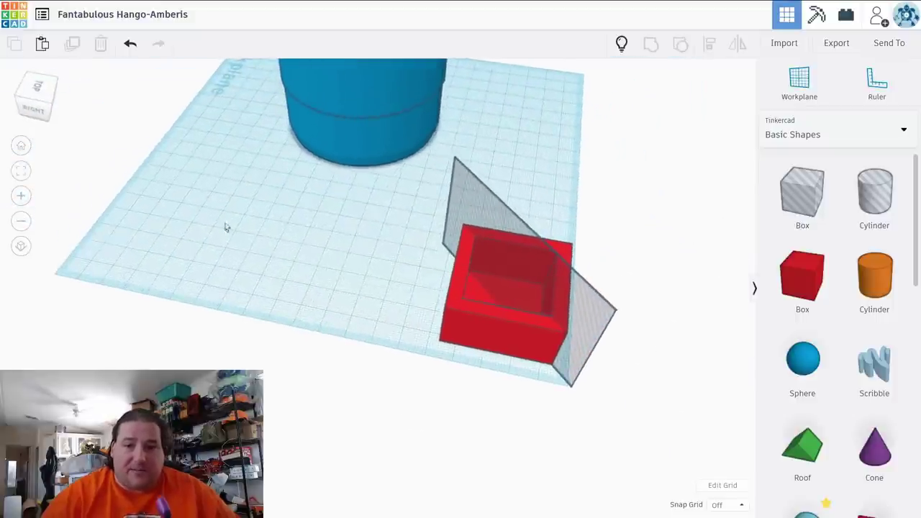
pyautogui.scroll(3, 187, 230)
pyautogui.moveTo(216, 282); pyautogui.dragTo(423, 260, button='right')
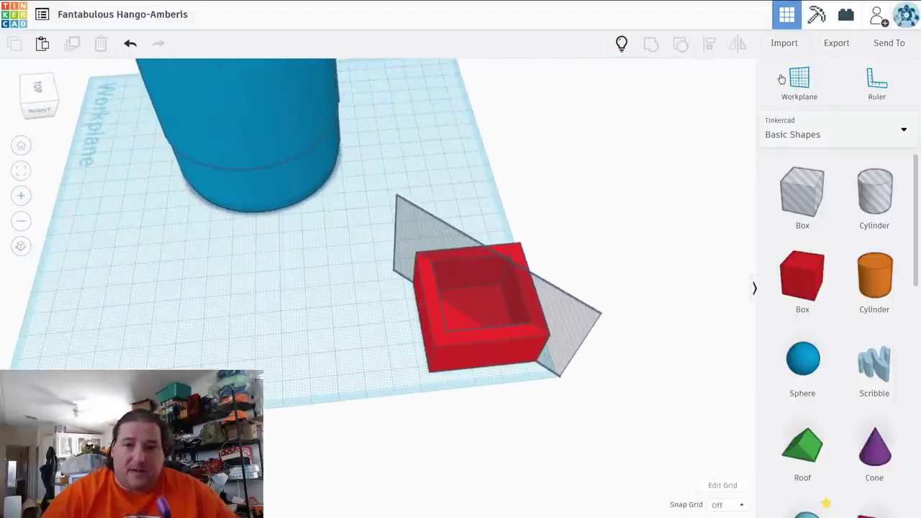
pyautogui.click(806, 85)
pyautogui.click(422, 233)
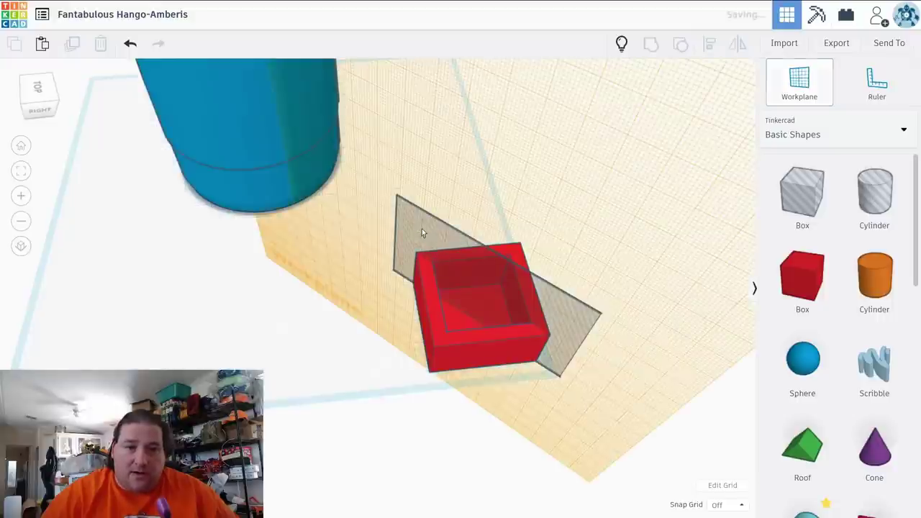
pyautogui.click(558, 332)
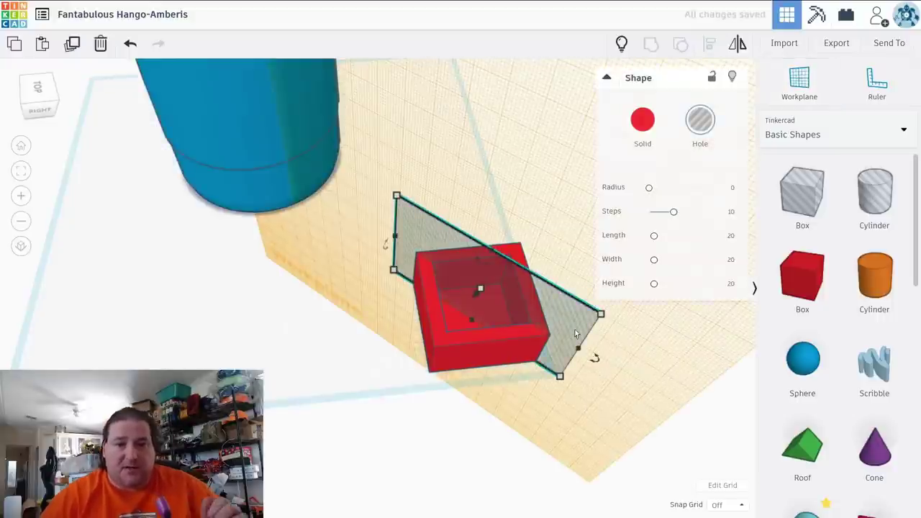
pyautogui.moveTo(571, 318); pyautogui.dragTo(671, 379)
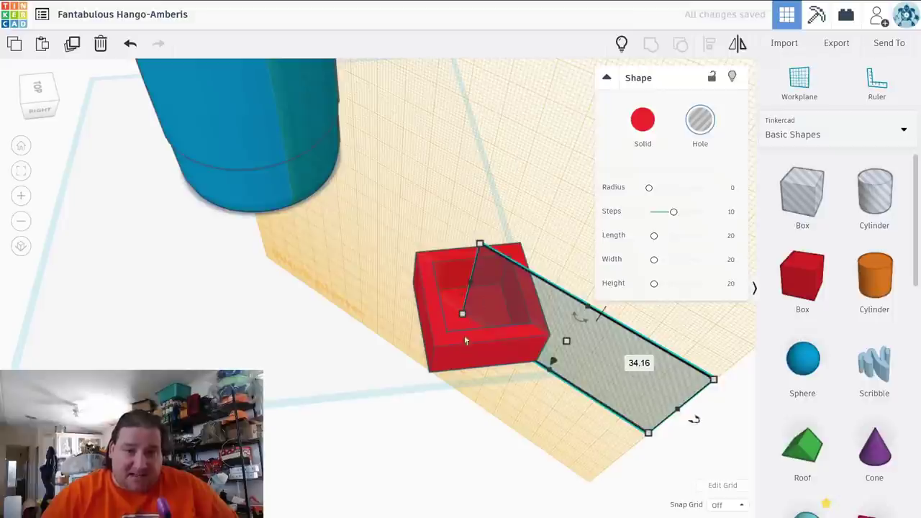
# Step: Return the workplane to the base grid and raise the thin hole 0.6 mm above it
pyautogui.moveTo(392, 296); pyautogui.dragTo(464, 229, button='right')
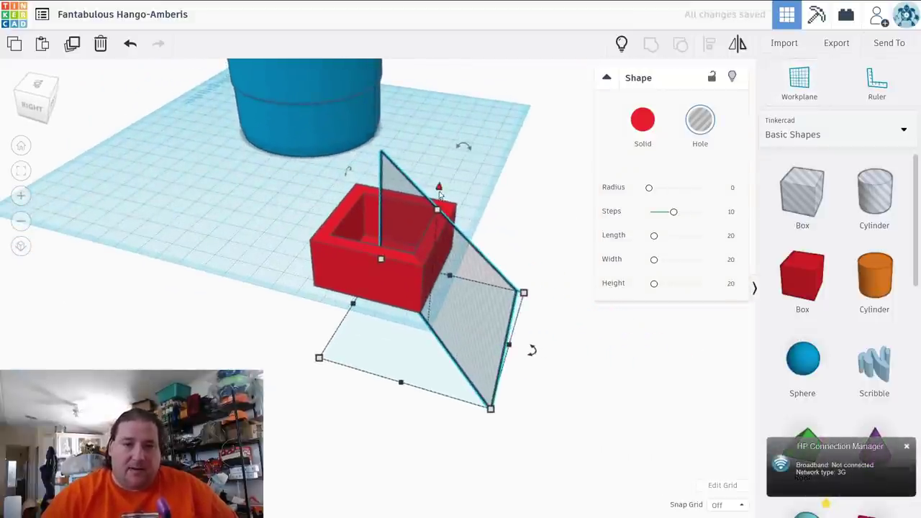
pyautogui.scroll(-2, 545, 293)
pyautogui.click(515, 294)
pyautogui.write('.4')
pyautogui.press('Return')
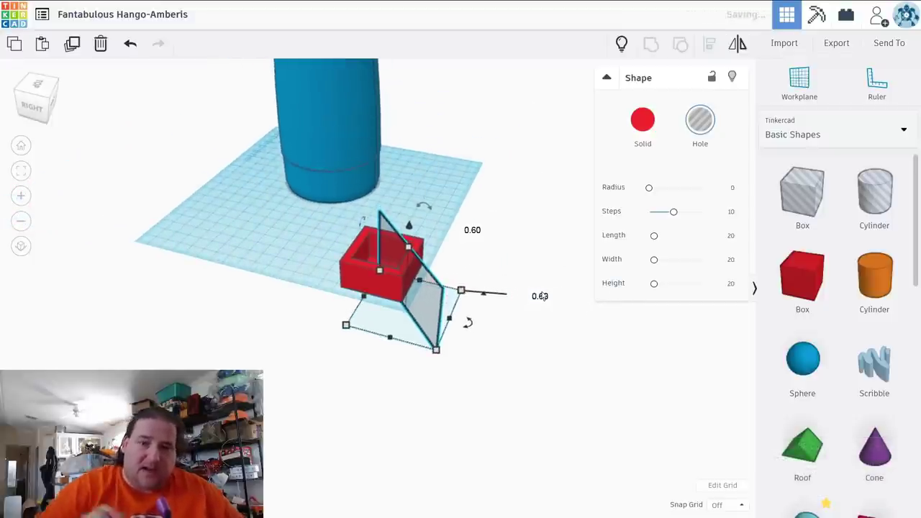
pyautogui.click(487, 307)
pyautogui.moveTo(487, 306); pyautogui.dragTo(466, 322, button='right')
pyautogui.scroll(5, 466, 322)
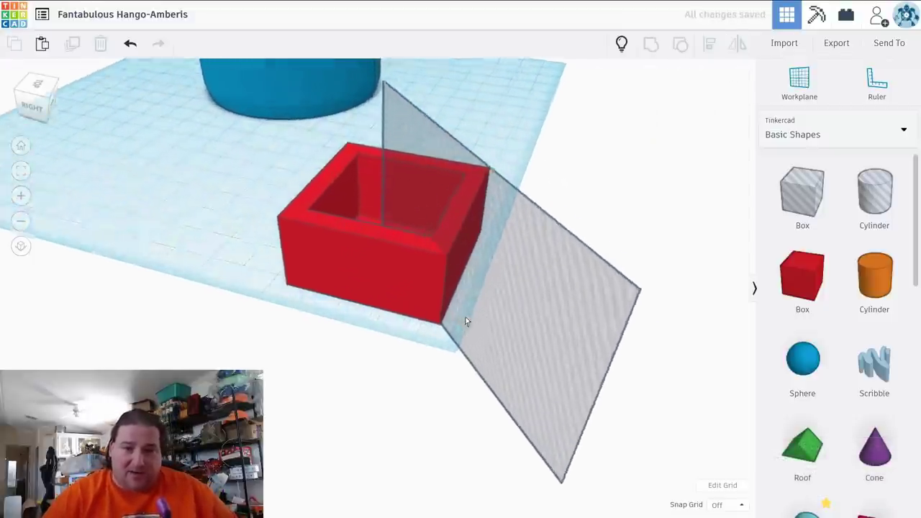
pyautogui.moveTo(487, 329); pyautogui.dragTo(467, 257, button='right')
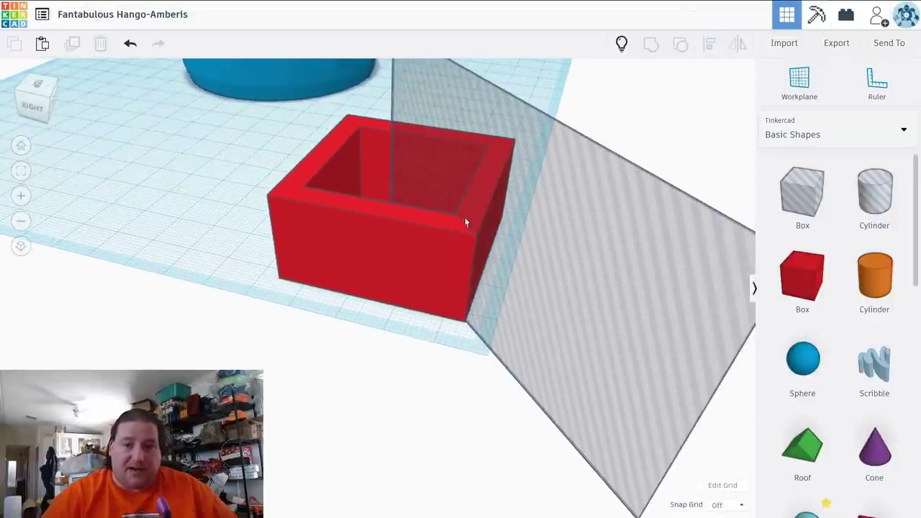
# Step: Reduce the thin hole's height to 19.2 mm
pyautogui.click(578, 189)
pyautogui.click(377, 185)
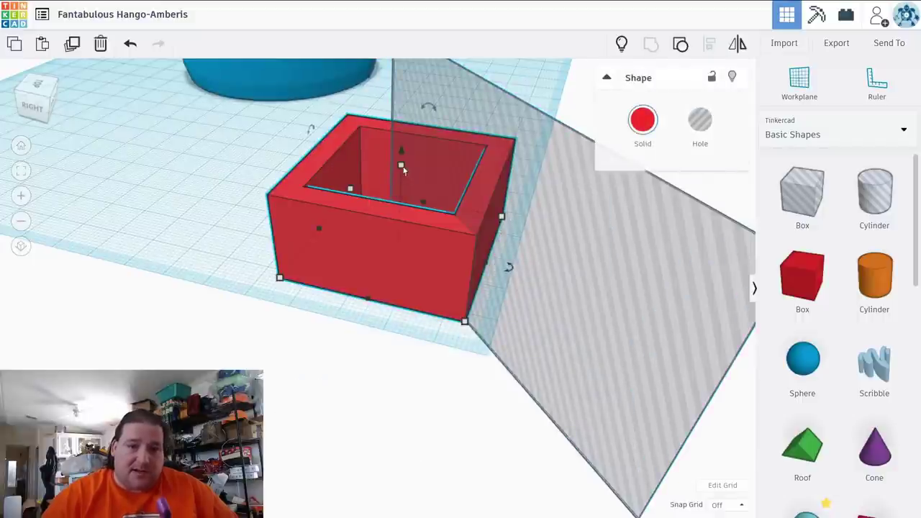
pyautogui.click(552, 172)
pyautogui.moveTo(525, 105); pyautogui.dragTo(521, 242)
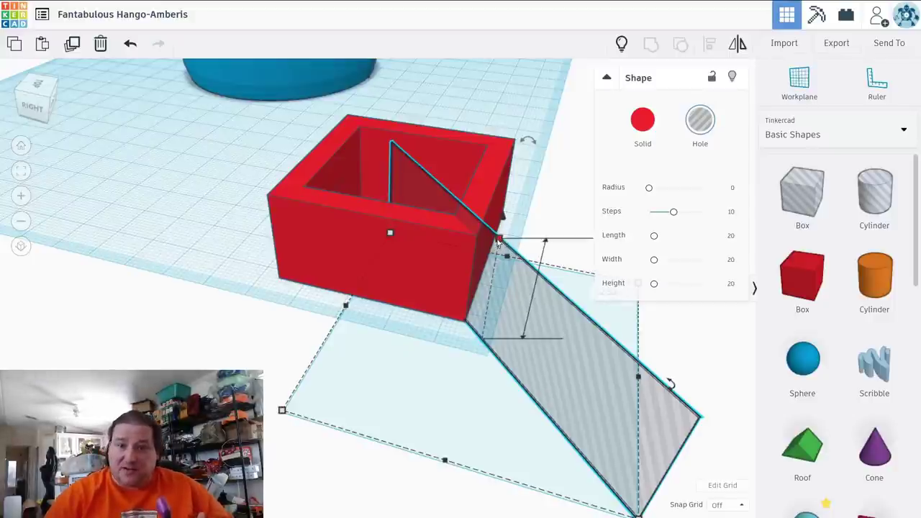
pyautogui.scroll(-3, 498, 245)
pyautogui.click(523, 290)
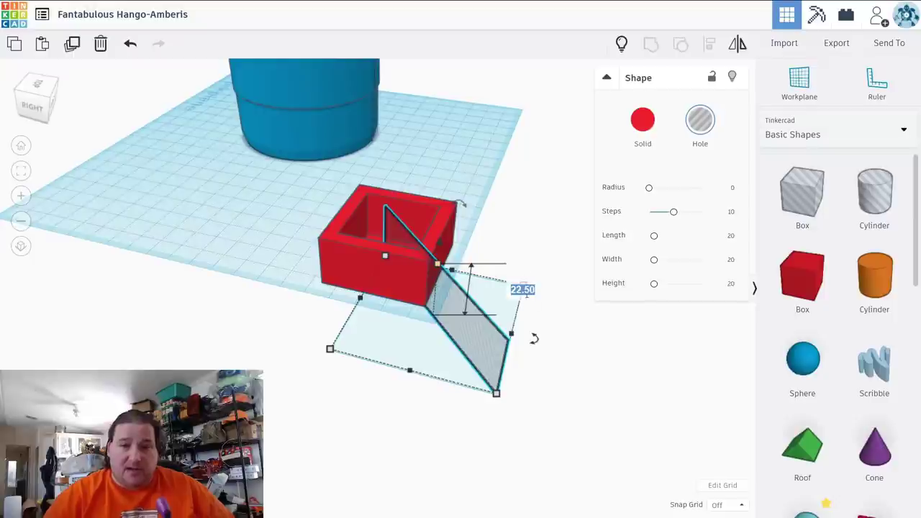
pyautogui.write('19.02')
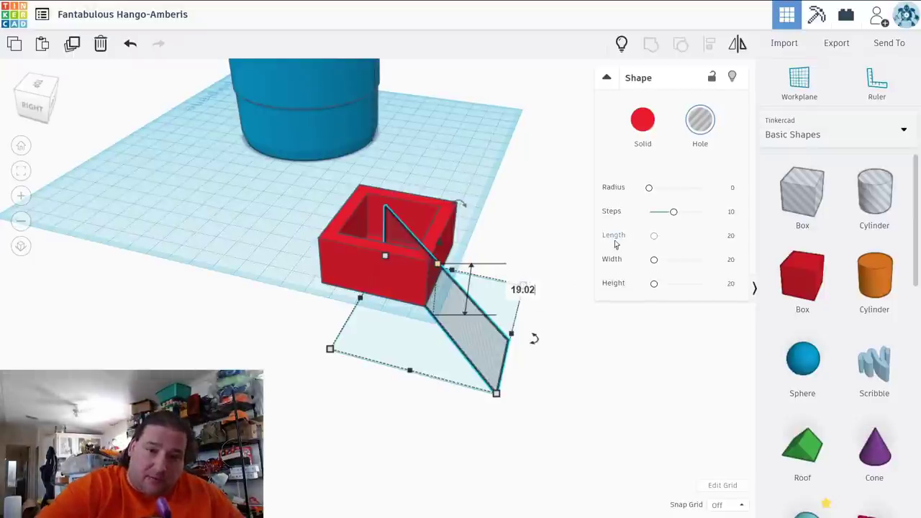
pyautogui.press('BackSpace')
pyautogui.press('BackSpace')
pyautogui.write('20')
pyautogui.press('Return')
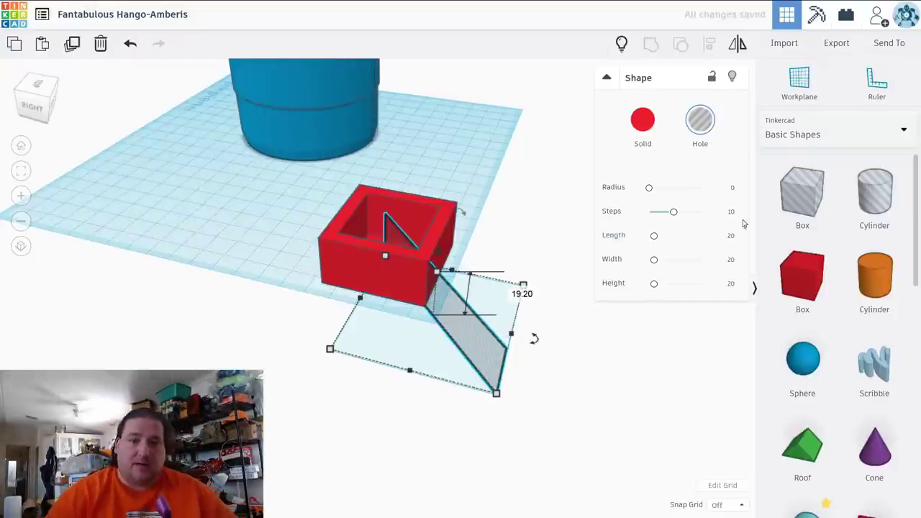
# Step: Group the thin hole with the hollow red box to cut the slit through its corner
pyautogui.click(512, 269)
pyautogui.moveTo(512, 269); pyautogui.dragTo(534, 272, button='right')
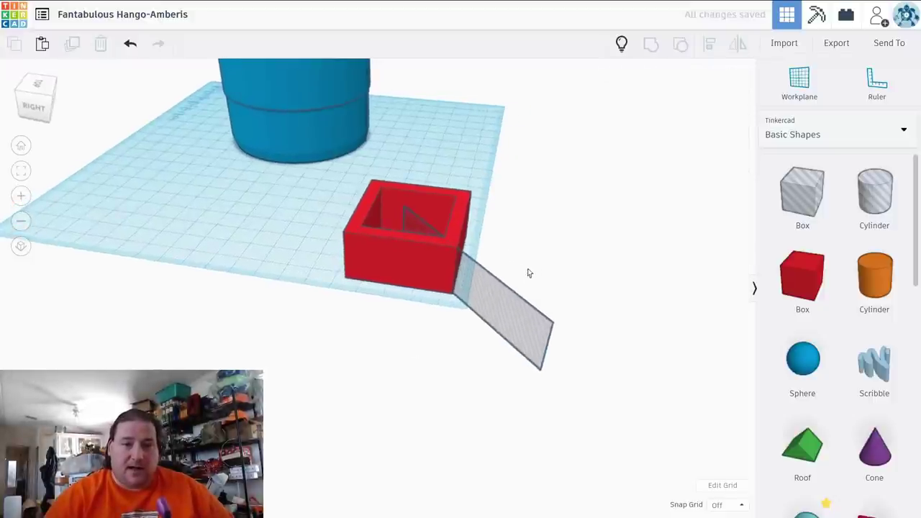
pyautogui.moveTo(490, 359); pyautogui.dragTo(533, 221)
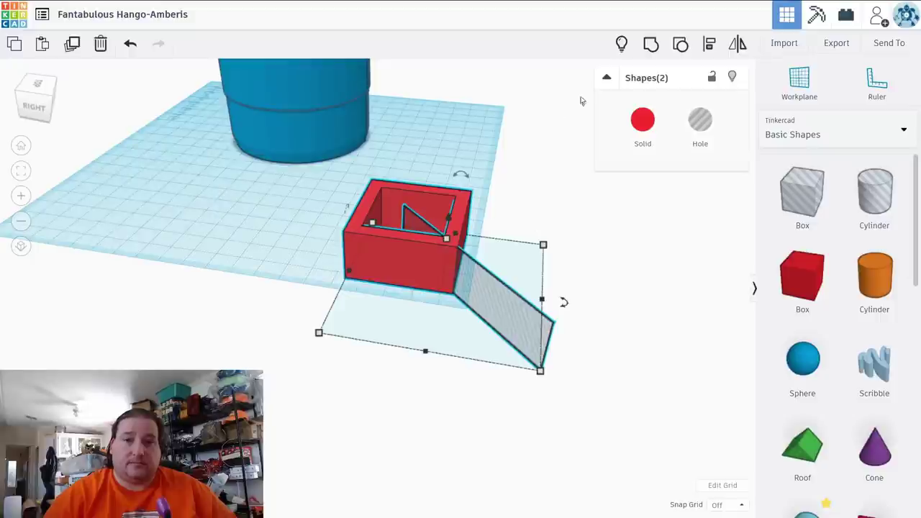
pyautogui.click(650, 44)
pyautogui.click(516, 374)
pyautogui.moveTo(516, 375); pyautogui.dragTo(464, 329, button='right')
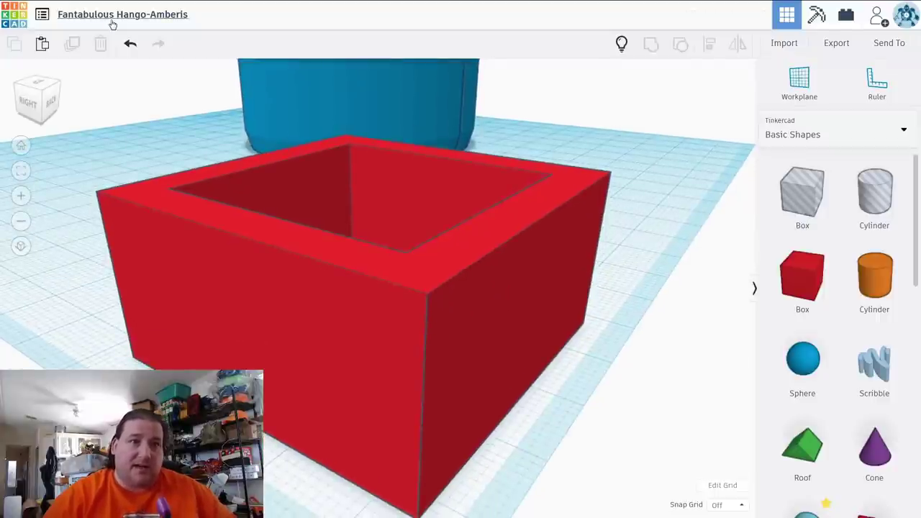
# Step: Rename the design as Vase Cube
pyautogui.click(166, 16)
pyautogui.write('Vase Cube')
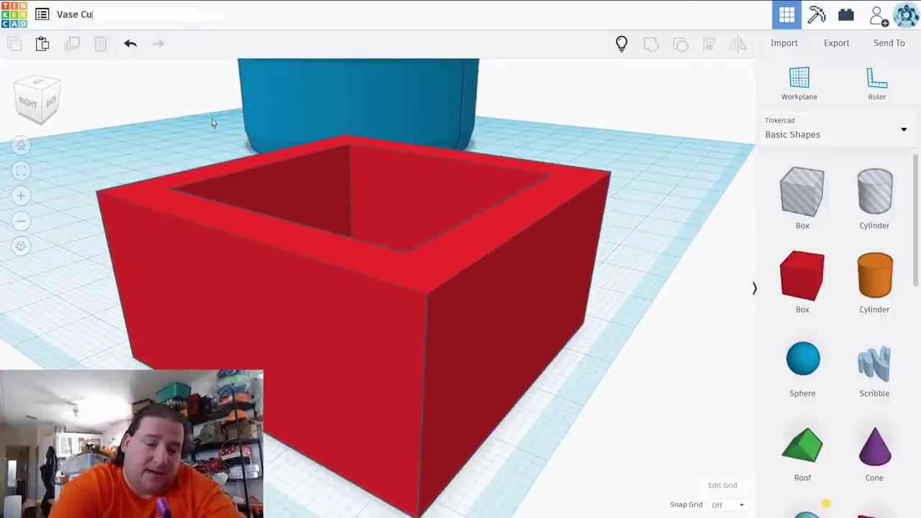
pyautogui.press('Return')
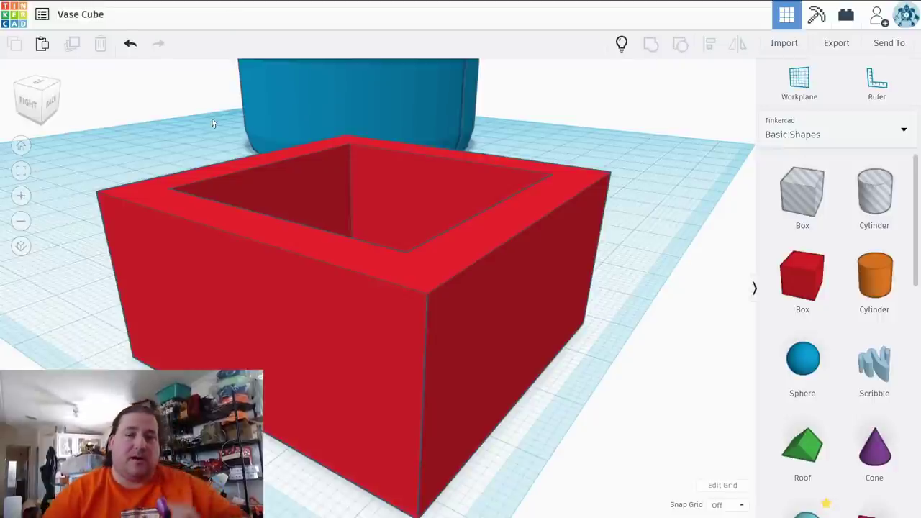
# Step: Export only the red box as an STL and save the file Vase Cube.stl
pyautogui.click(409, 209)
pyautogui.click(835, 43)
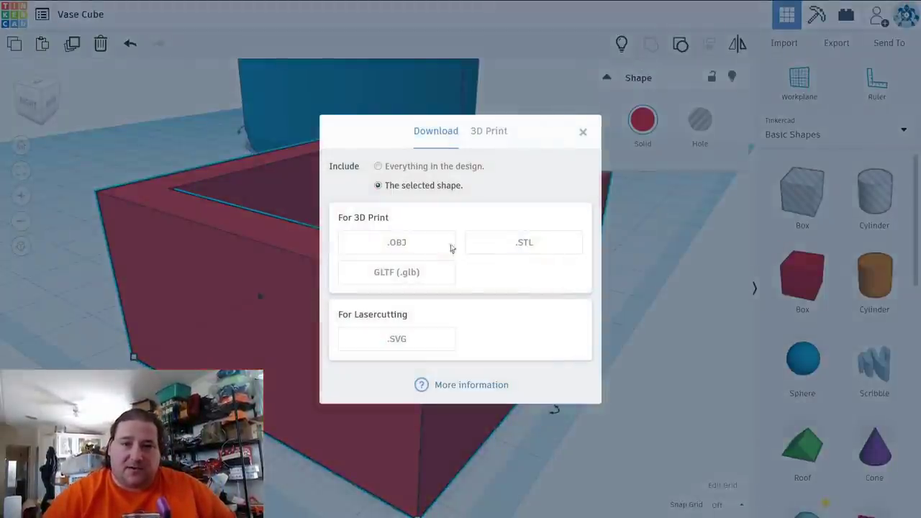
pyautogui.click(523, 245)
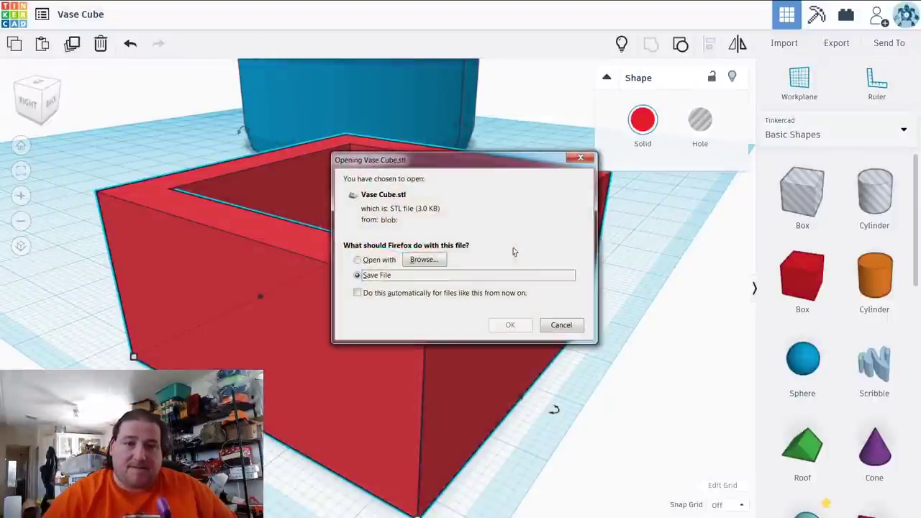
pyautogui.click(511, 325)
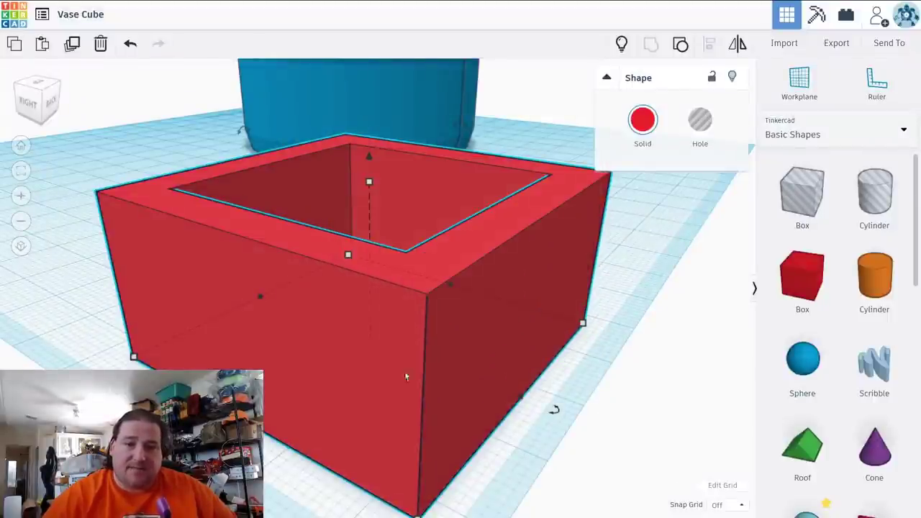
# Step: Switch to Simplify3D and start a new workspace without saving the current one
pyautogui.hotkey('alt', 'Tab')
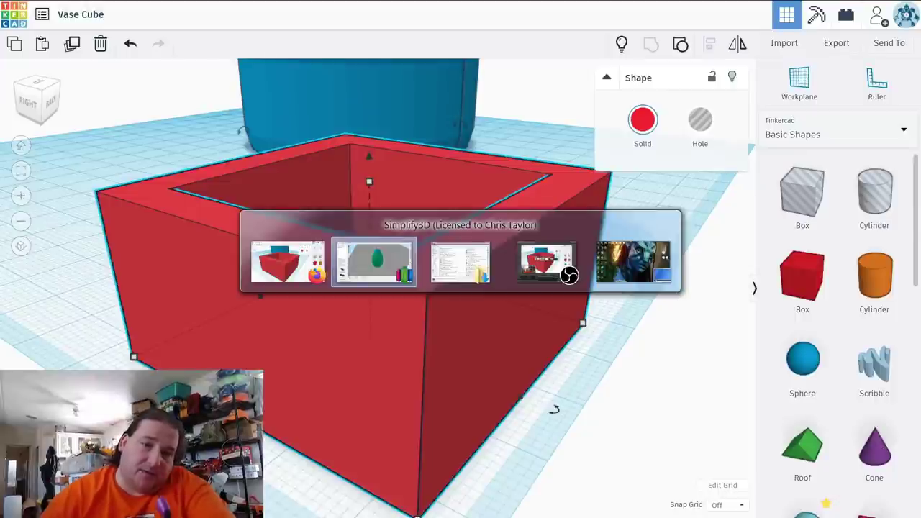
pyautogui.press('Escape')
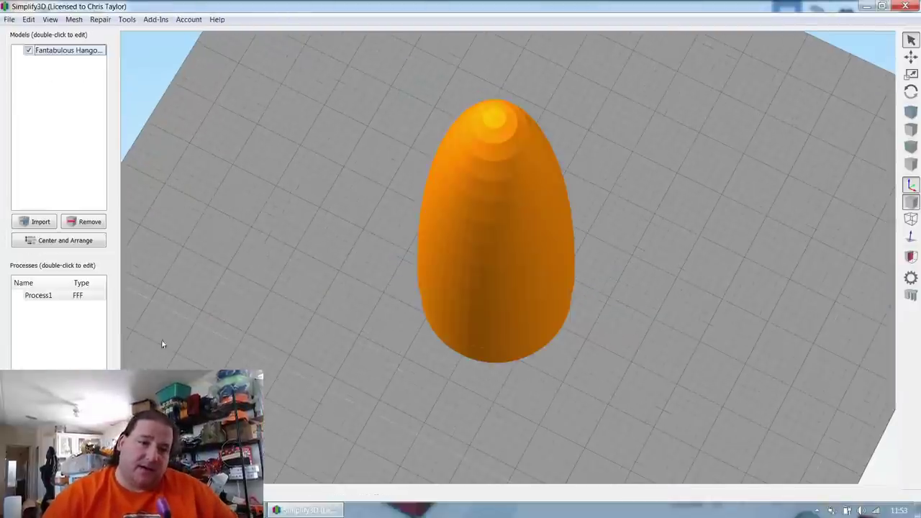
pyautogui.click(8, 19)
pyautogui.click(23, 36)
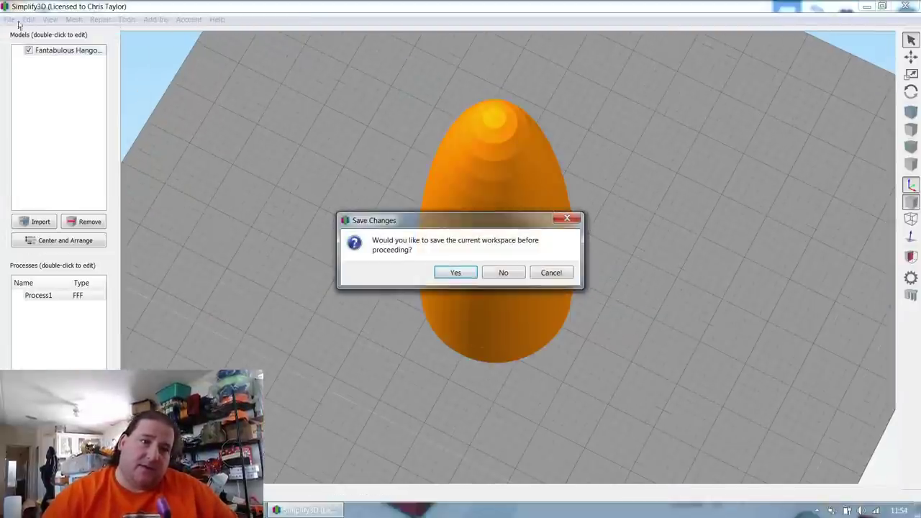
pyautogui.click(551, 275)
pyautogui.click(8, 19)
pyautogui.click(22, 32)
pyautogui.click(504, 273)
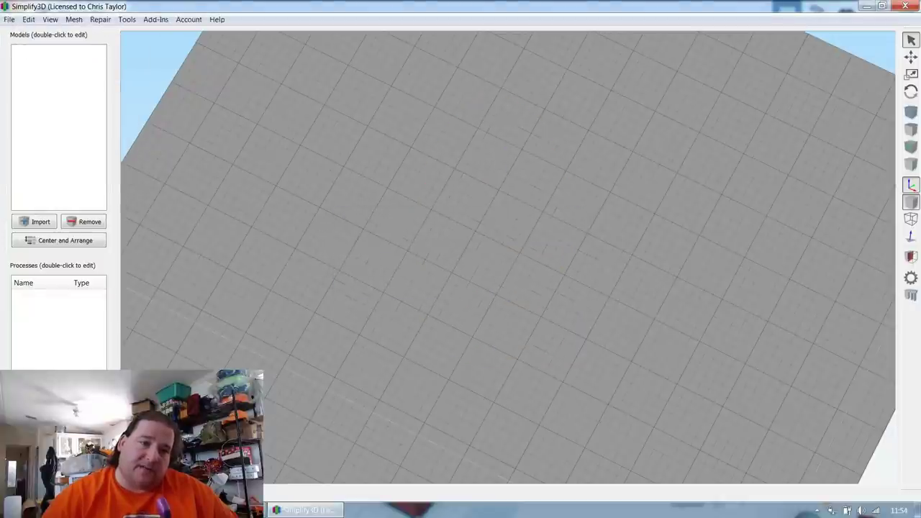
# Step: Add a new print process with the Ender 5 v2 profile and increase its extrusion multiplier
pyautogui.click(41, 380)
pyautogui.click(249, 101)
pyautogui.scroll(-8, 274, 173)
pyautogui.click(273, 179)
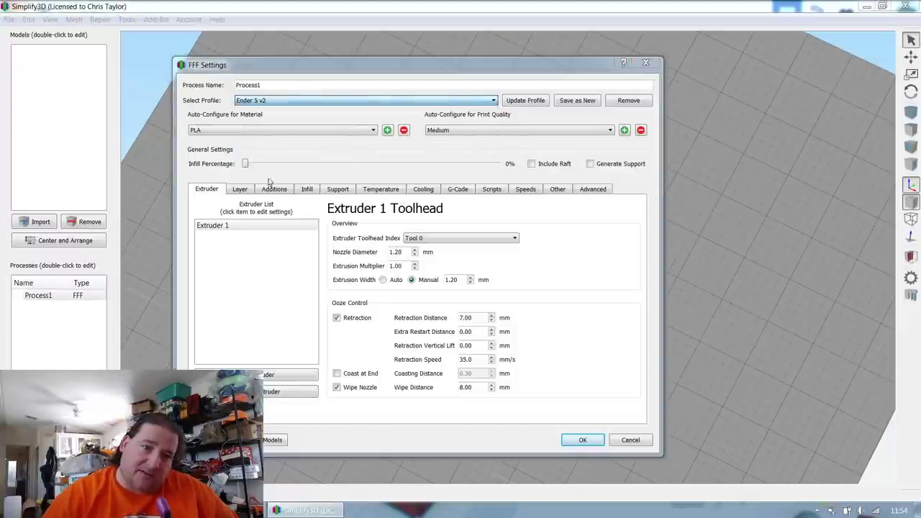
pyautogui.click(499, 276)
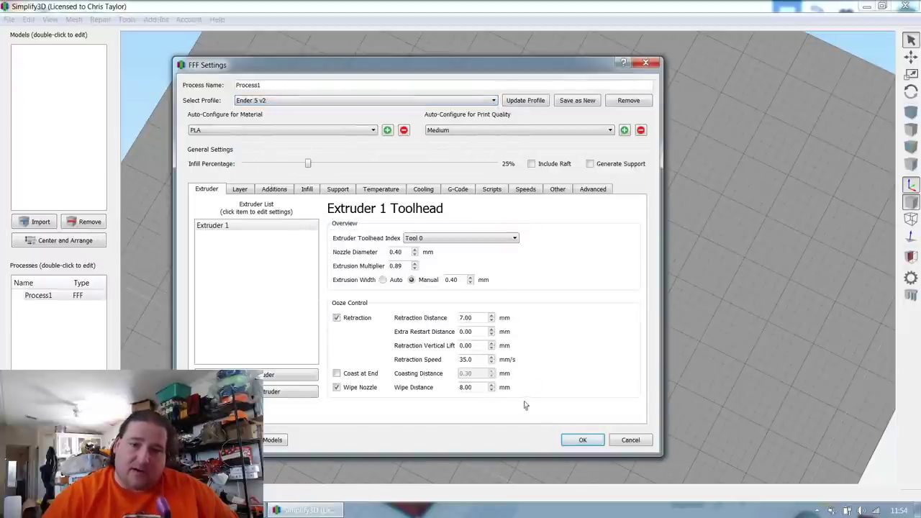
pyautogui.click(415, 264)
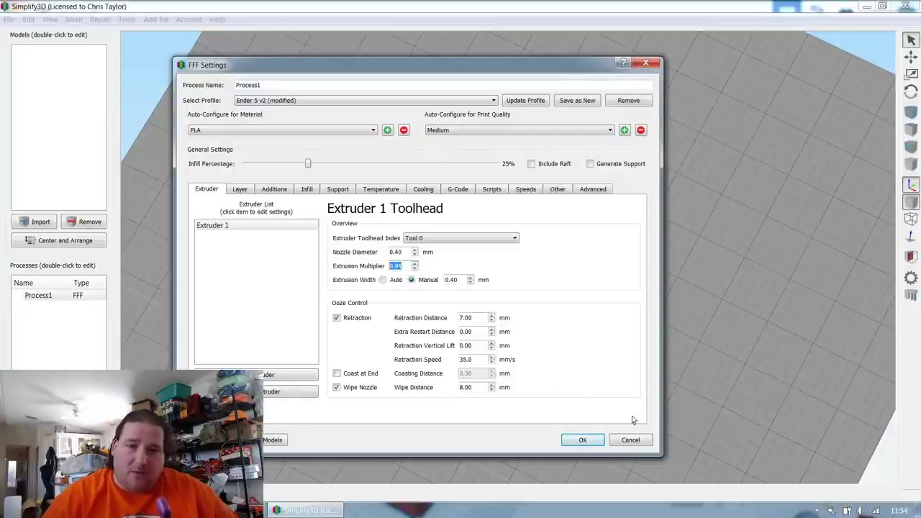
# Step: Set 4 top solid layers and 1 outline shell, and enable single outline corkscrew printing (vase mode)
pyautogui.click(243, 190)
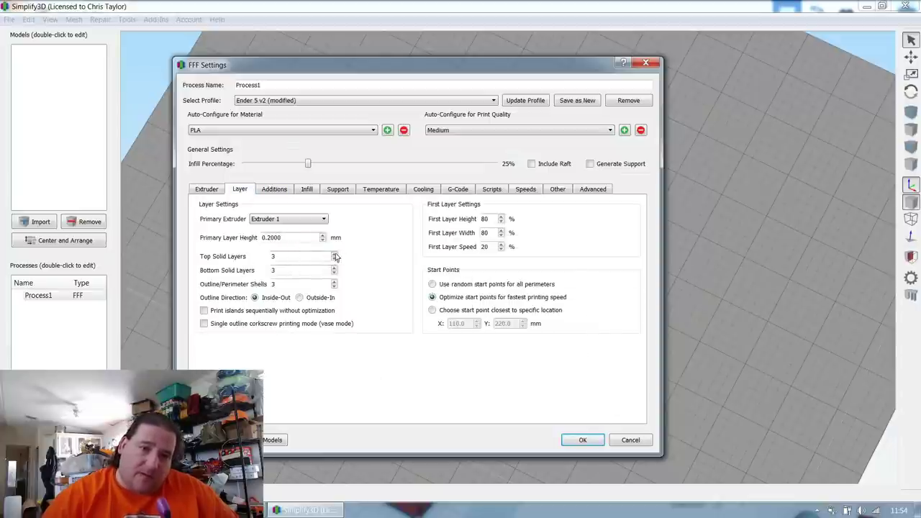
pyautogui.click(334, 286)
pyautogui.click(248, 325)
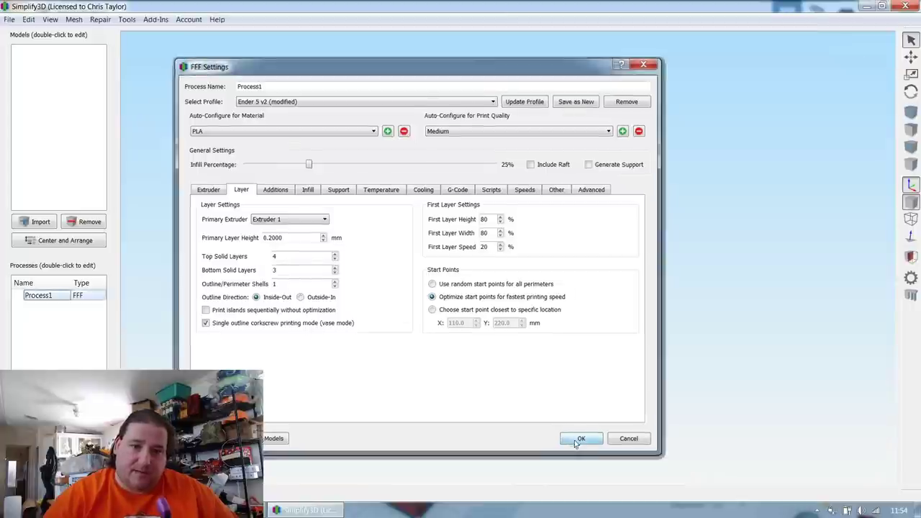
# Step: Accept the print process settings and import Vase Cube.stl from the Downloads folder into the workspace
pyautogui.click(582, 440)
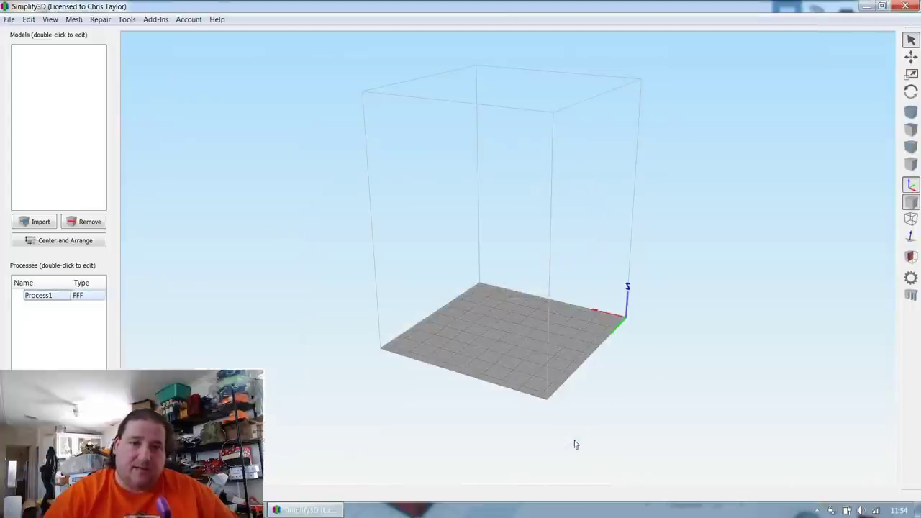
pyautogui.hotkey('ctrl', 'i')
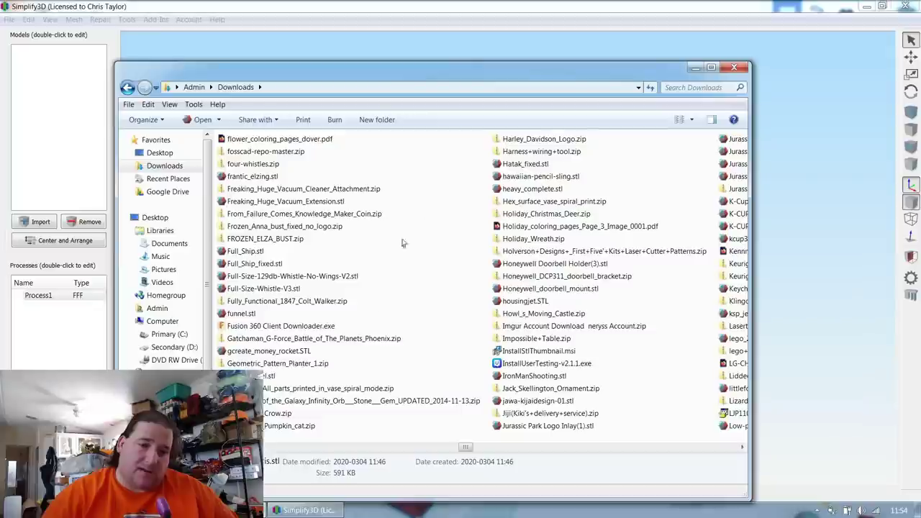
pyautogui.scroll(-10, 431, 295)
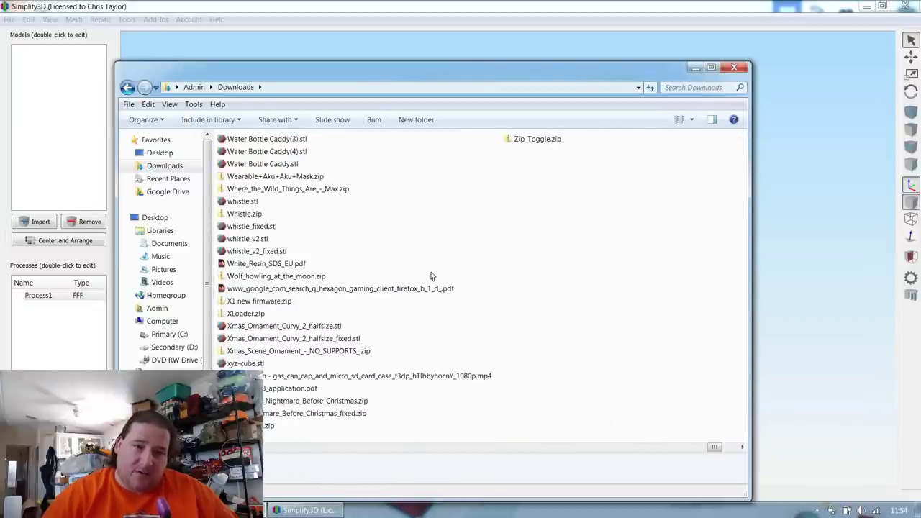
pyautogui.scroll(2, 413, 298)
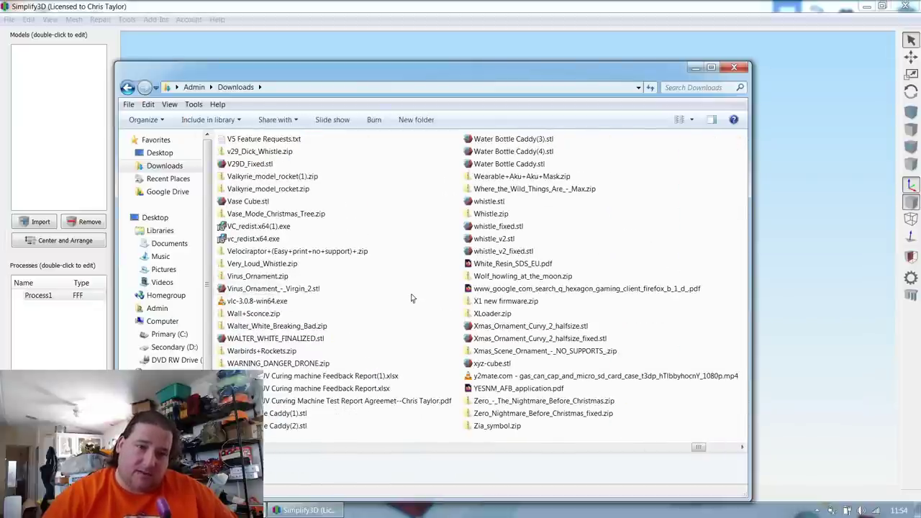
pyautogui.moveTo(248, 202); pyautogui.dragTo(809, 285)
pyautogui.click(726, 373)
# Step: Slice the Vase Cube model for print preview, accepting the spiral vase mode override of other settings
pyautogui.scroll(10, 530, 377)
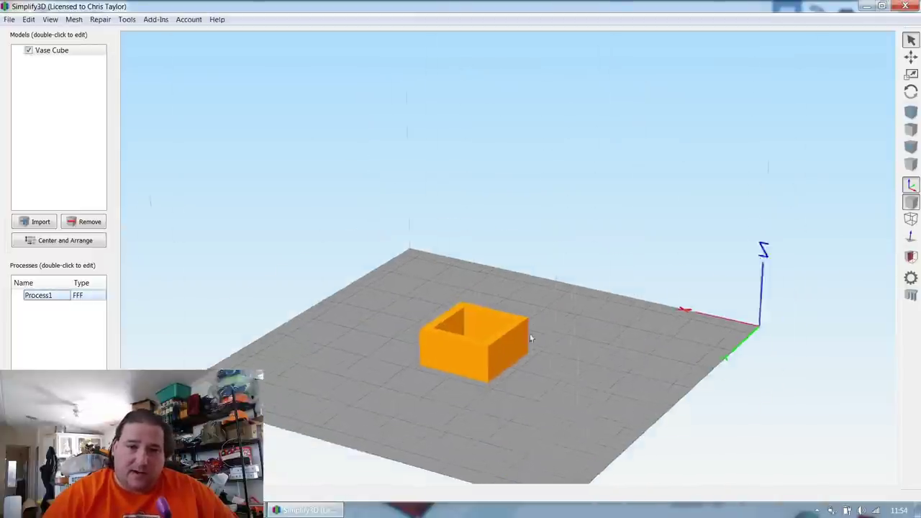
pyautogui.scroll(5, 480, 291)
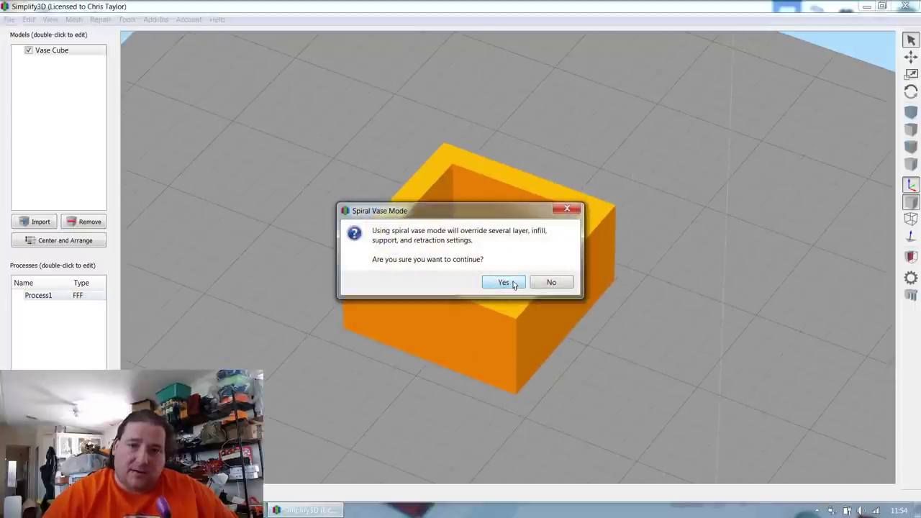
pyautogui.click(504, 282)
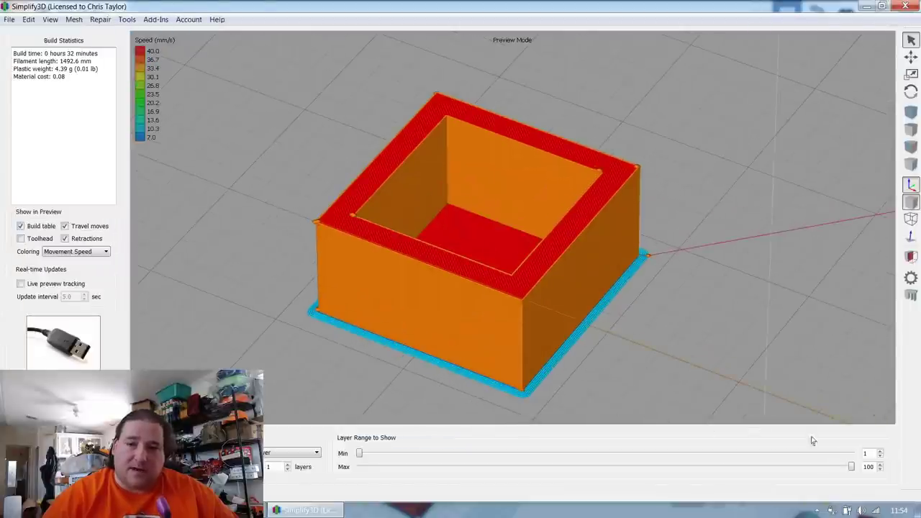
# Step: Limit the toolpath preview to layers 1 to 33 and examine the walls and the corner slit
pyautogui.moveTo(851, 468); pyautogui.dragTo(531, 468)
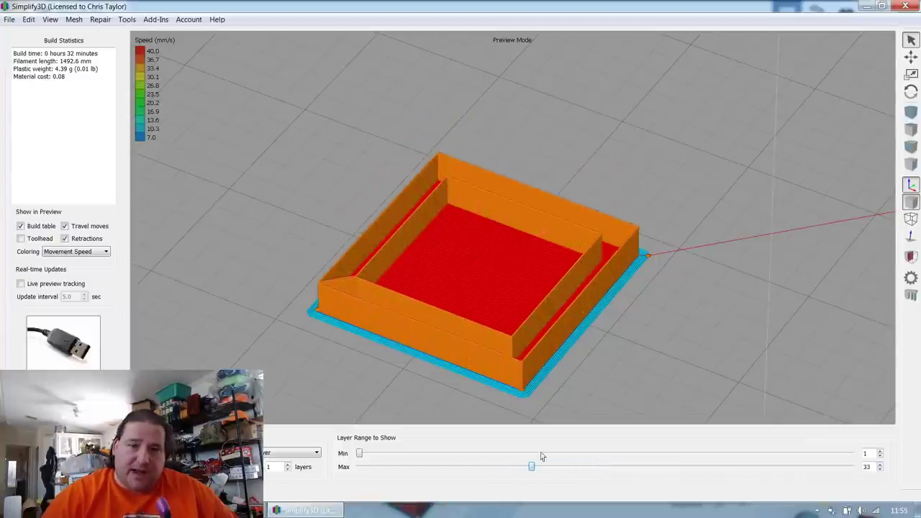
pyautogui.moveTo(636, 375); pyautogui.dragTo(612, 329)
pyautogui.scroll(1, 617, 343)
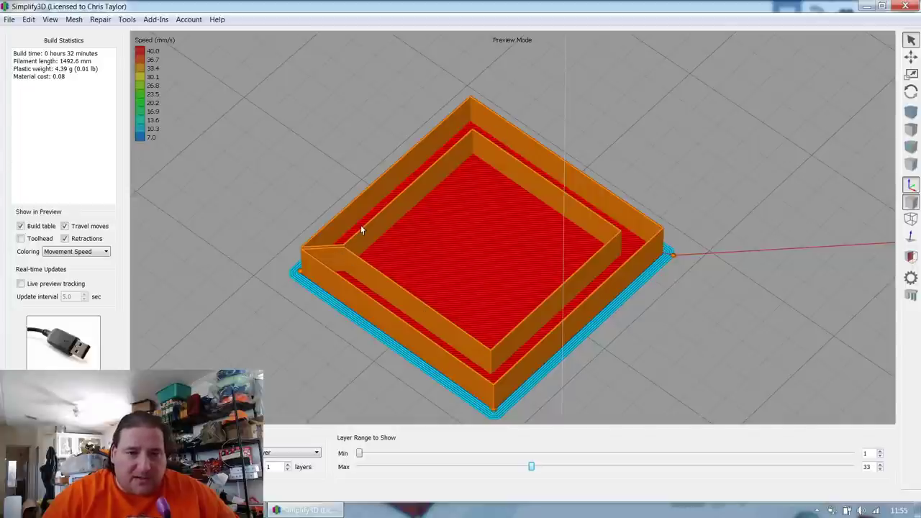
# Step: Switch to Tinkercad and ungroup the red box from its thin slit hole shape
pyautogui.moveTo(533, 469); pyautogui.dragTo(379, 510)
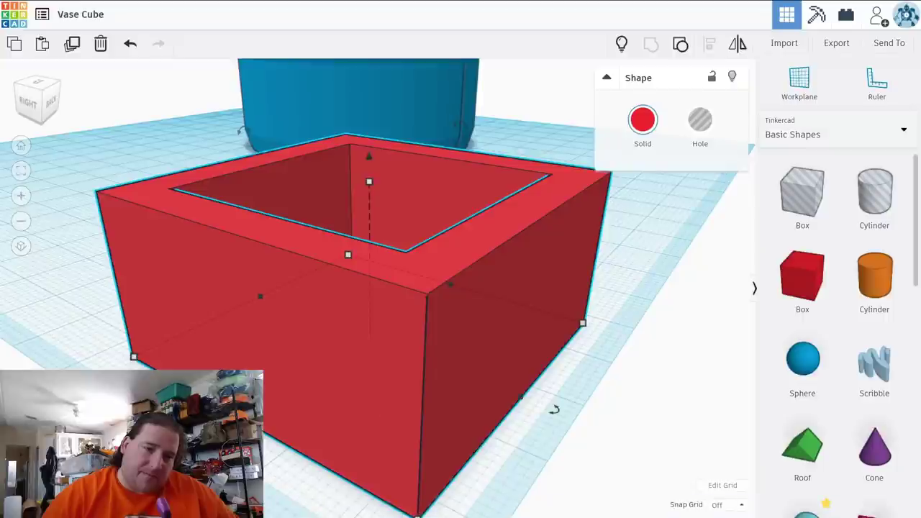
pyautogui.click(552, 376)
pyautogui.click(508, 269)
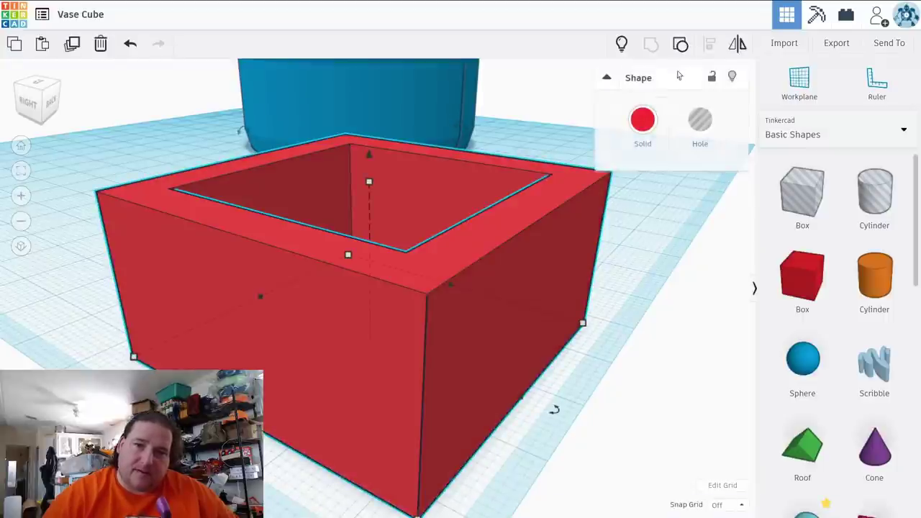
pyautogui.click(681, 44)
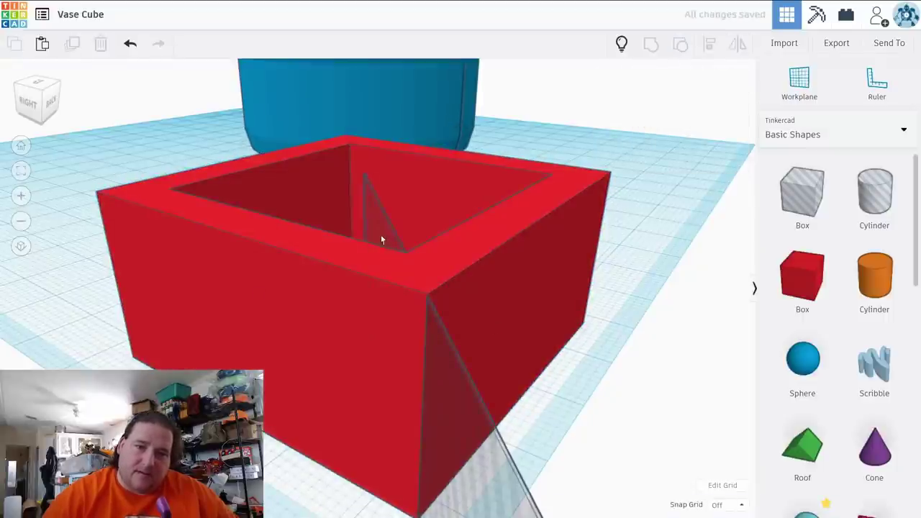
# Step: Set the height of the thin corner slit hole shape to 18.80
pyautogui.click(463, 339)
pyautogui.scroll(-3, 463, 339)
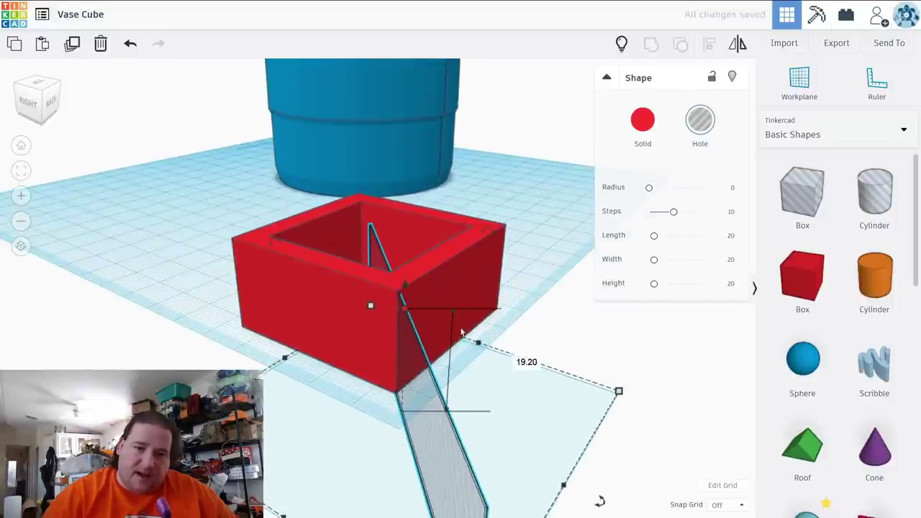
pyautogui.click(534, 367)
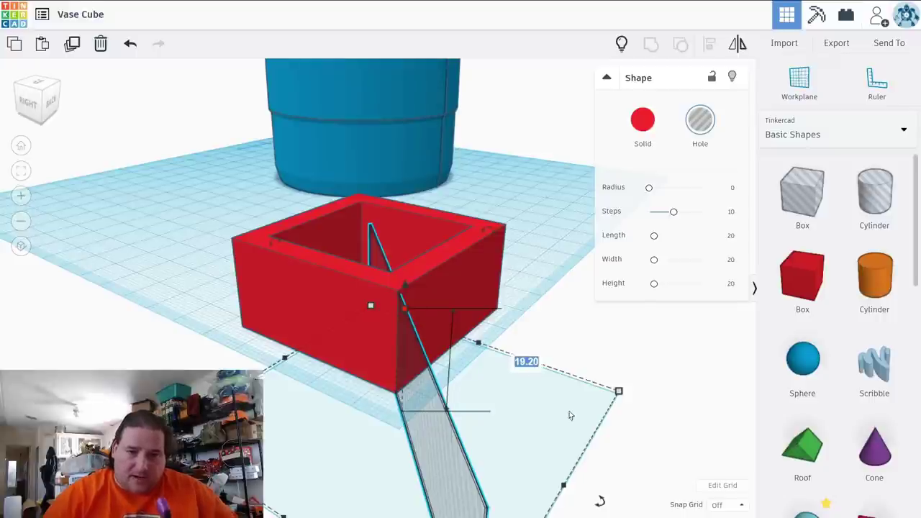
pyautogui.write('18')
pyautogui.press('Return')
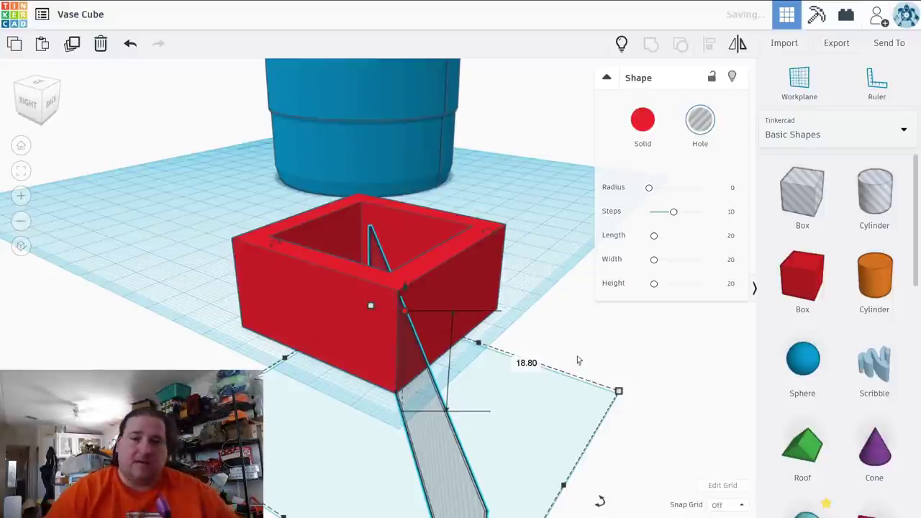
# Step: Group the slit hole shape with the red box to cut the slit into its corner
pyautogui.click(587, 317)
pyautogui.moveTo(539, 422); pyautogui.dragTo(375, 302)
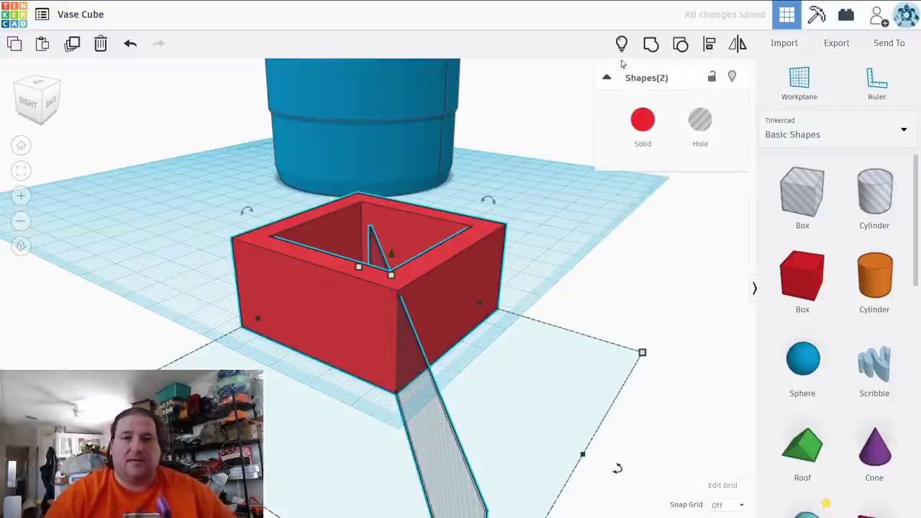
pyautogui.click(650, 45)
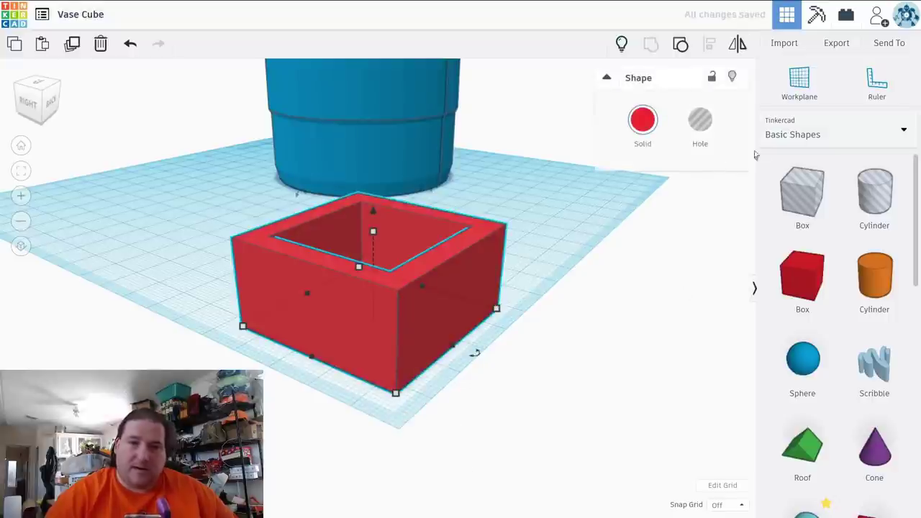
# Step: Export the regrouped red box as an STL file and save it
pyautogui.click(836, 43)
pyautogui.click(547, 250)
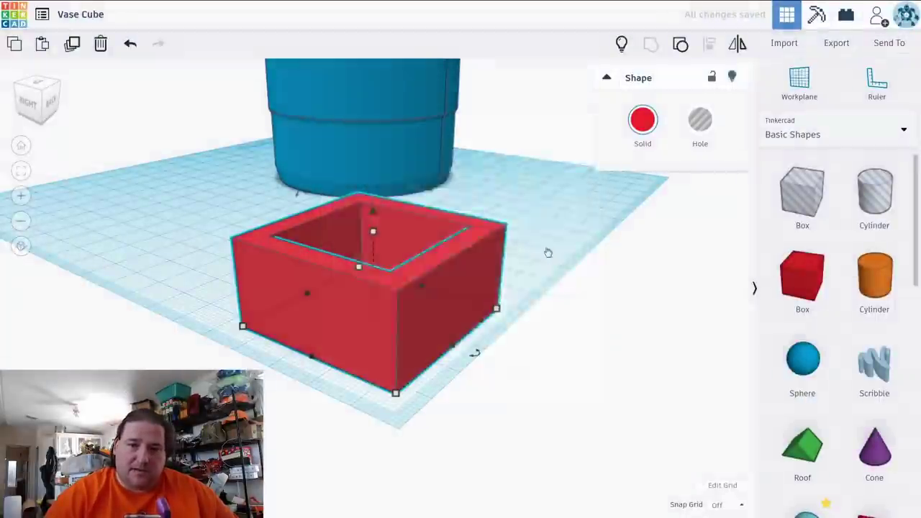
pyautogui.click(508, 323)
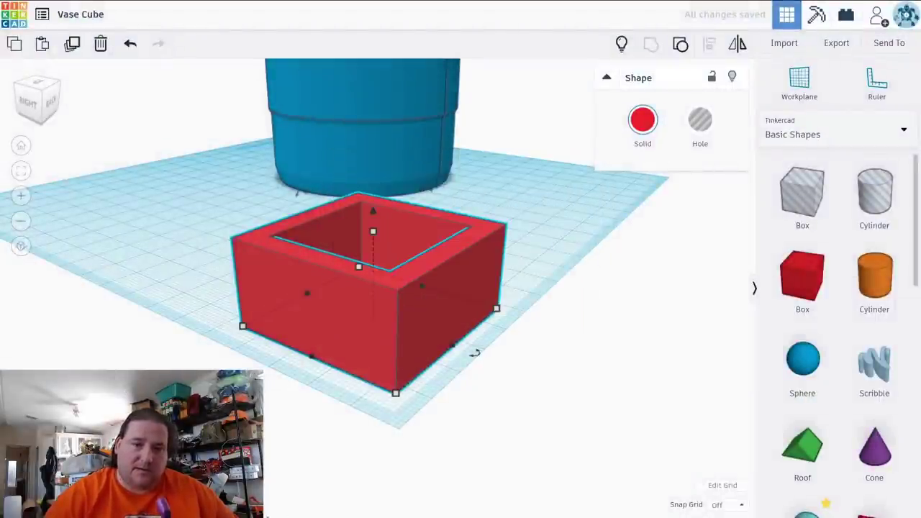